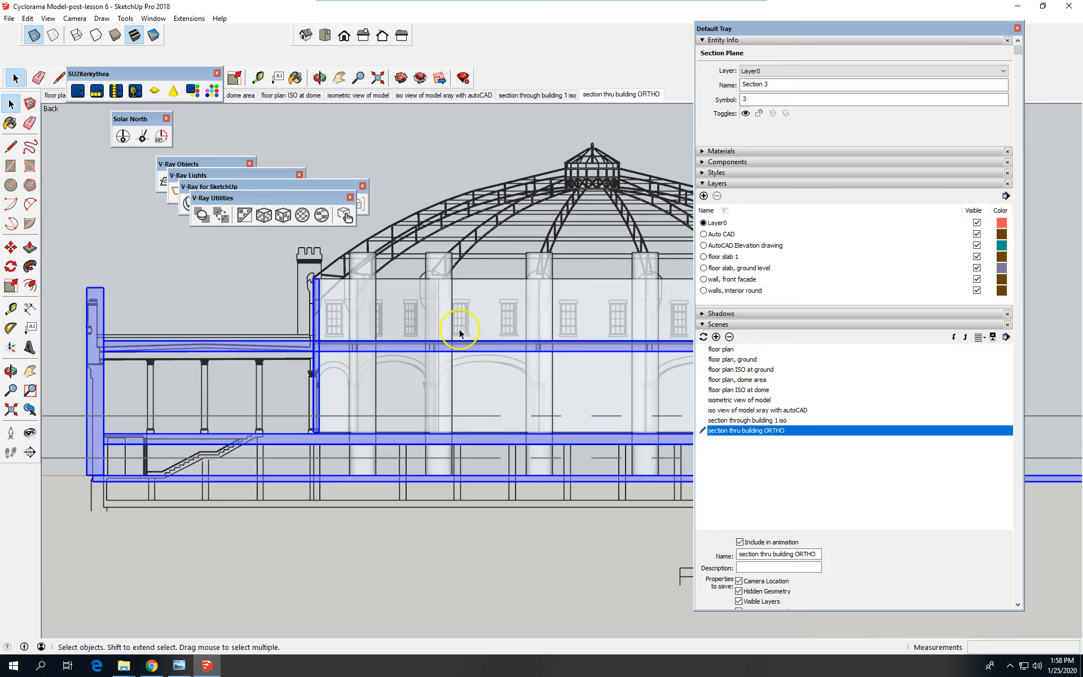
# - Switch from the orthographic building section to the "isometric view of model" scene
pyautogui.moveTo(249, 314); pyautogui.dragTo(342, 442, button='middle')
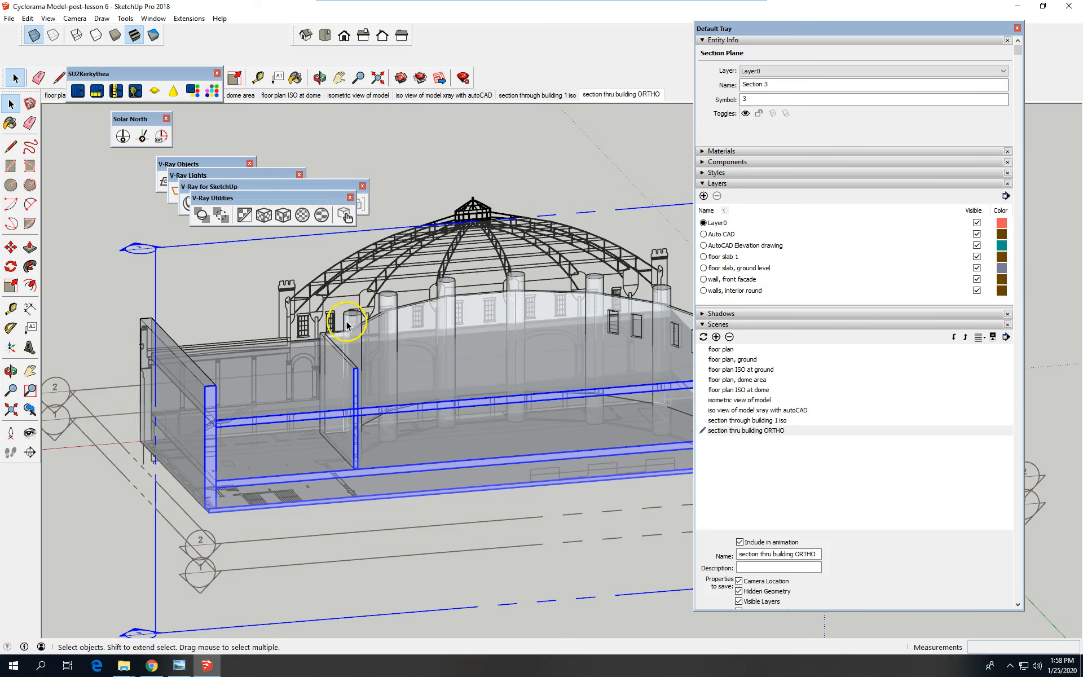
pyautogui.scroll(-3, 347, 320)
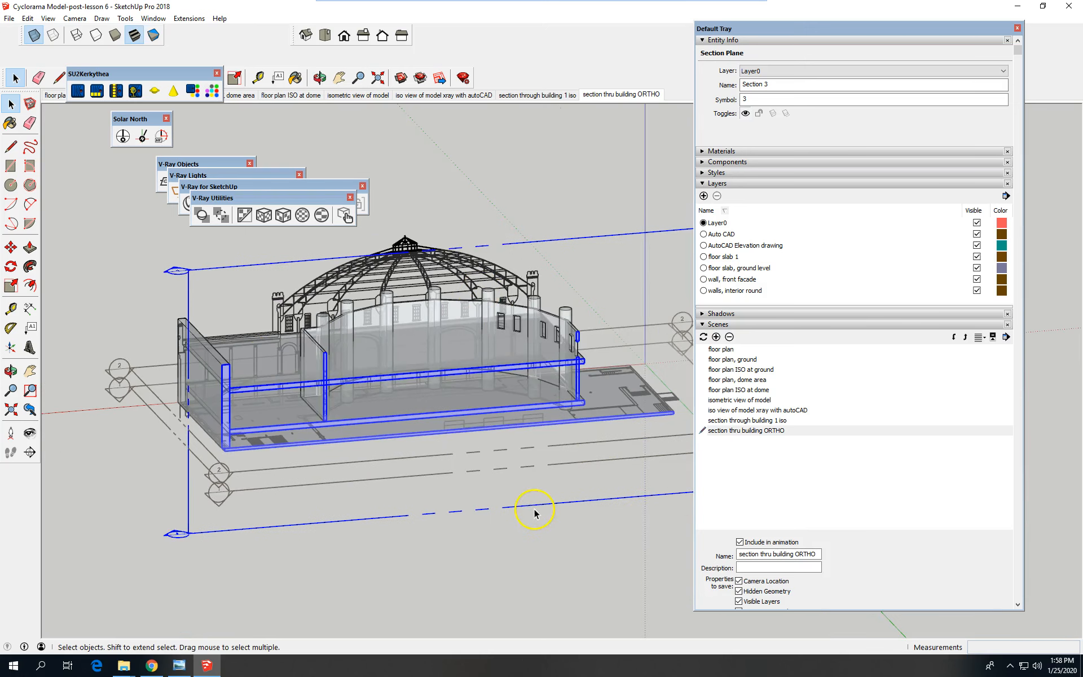
pyautogui.click(757, 410)
pyautogui.click(744, 401)
pyautogui.click(409, 484)
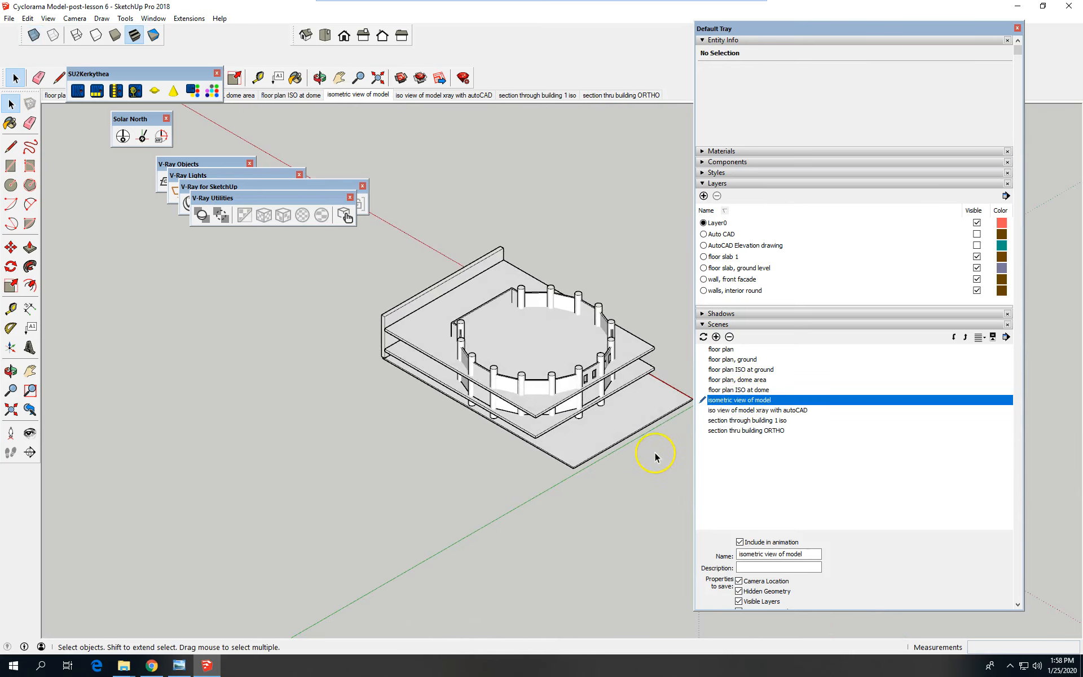
# - Examine the round interior wall, its columns and the floor slabs, checking which layer the wall group is on
pyautogui.scroll(3, 655, 456)
pyautogui.moveTo(361, 423); pyautogui.dragTo(607, 331, button='middle')
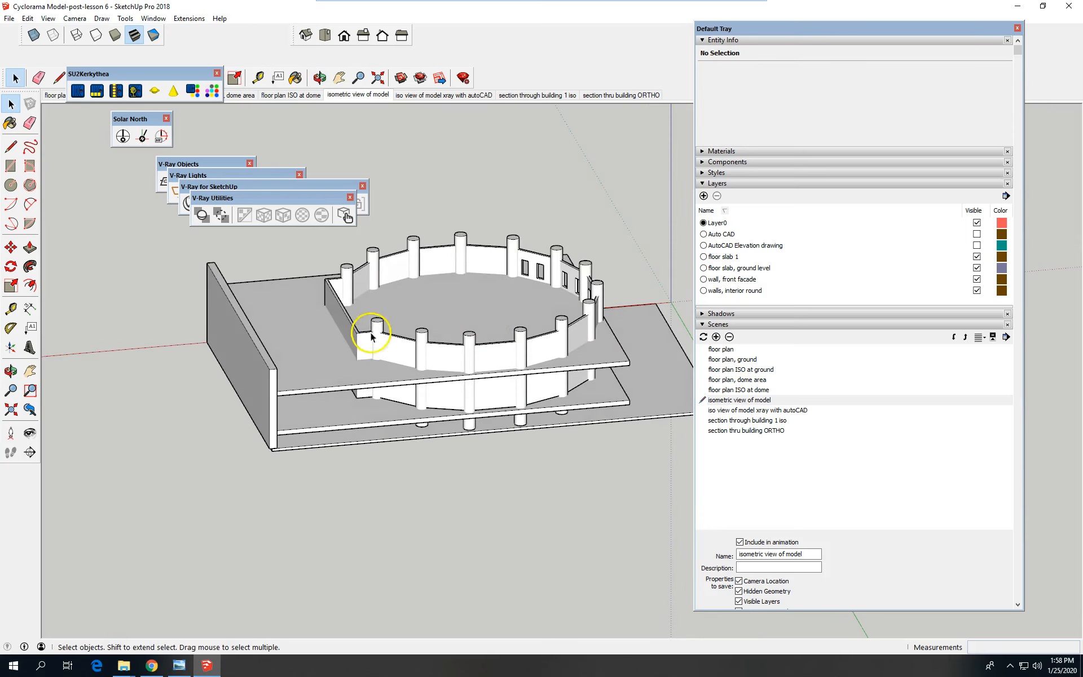
pyautogui.scroll(2, 484, 327)
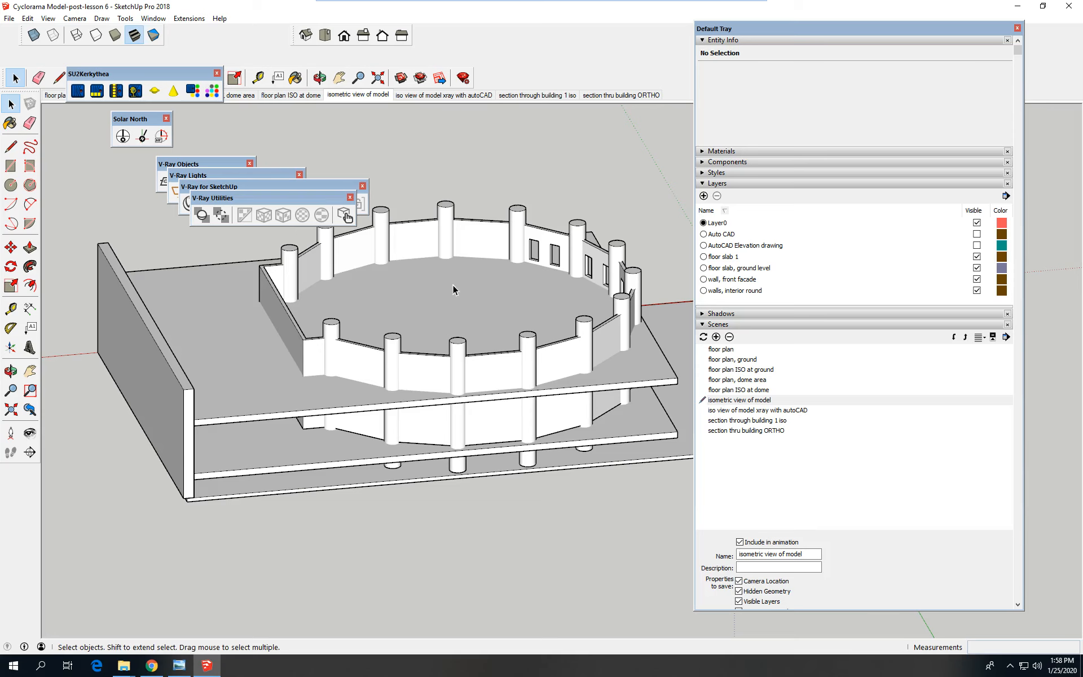
pyautogui.scroll(-3, 362, 466)
pyautogui.moveTo(363, 466); pyautogui.dragTo(435, 568, button='middle')
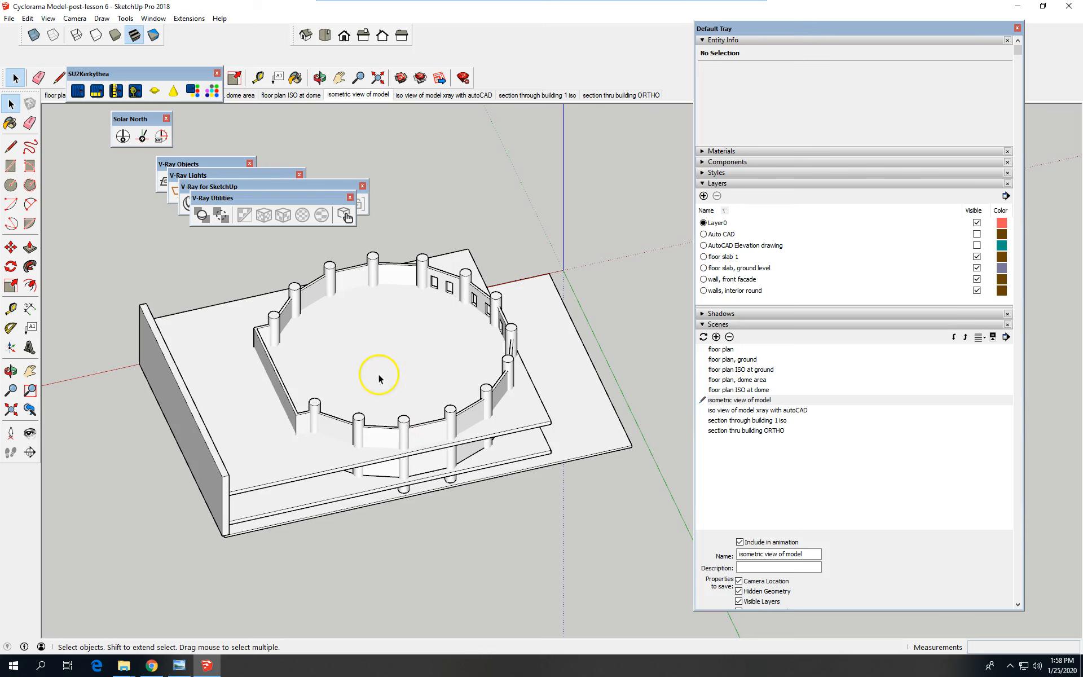
pyautogui.scroll(2, 325, 361)
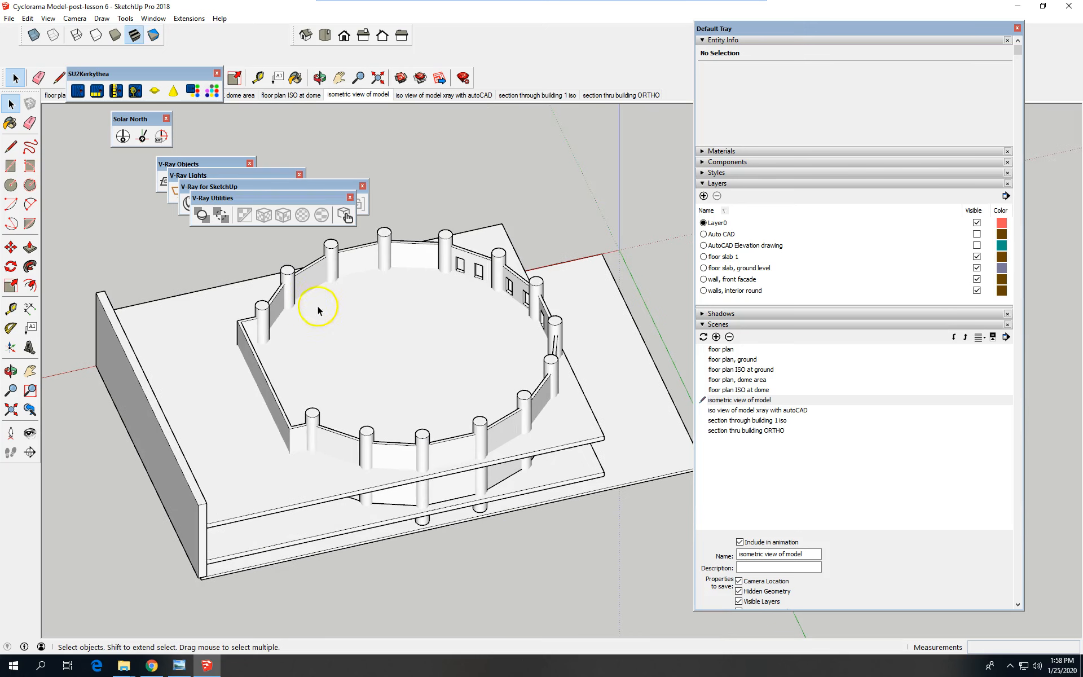
pyautogui.click(308, 270)
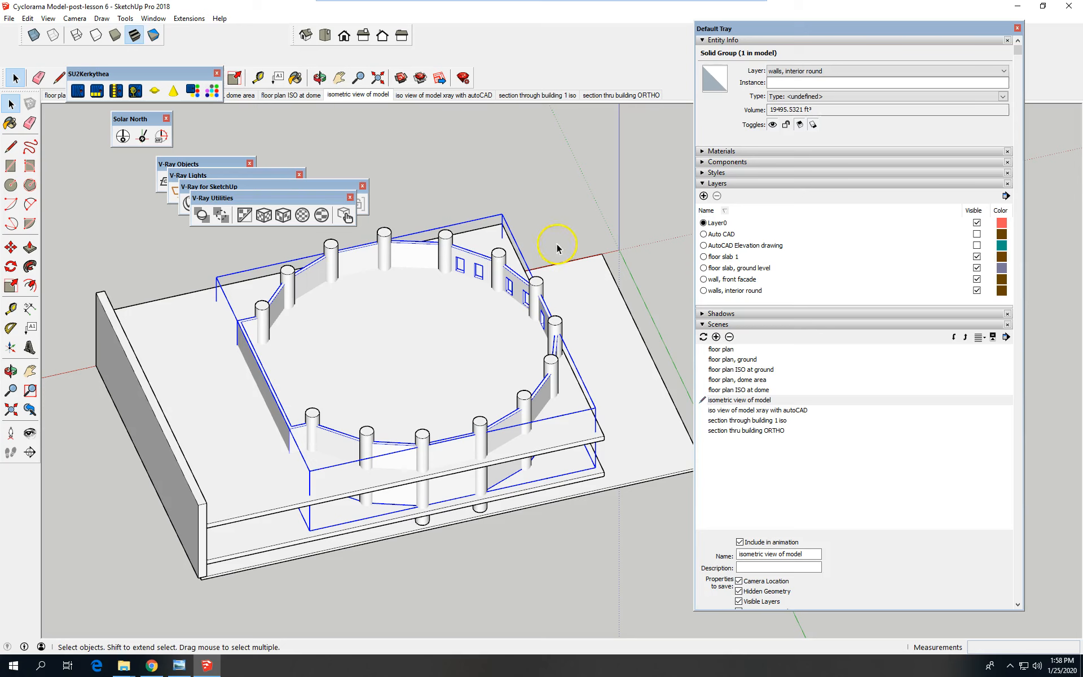
pyautogui.click(574, 568)
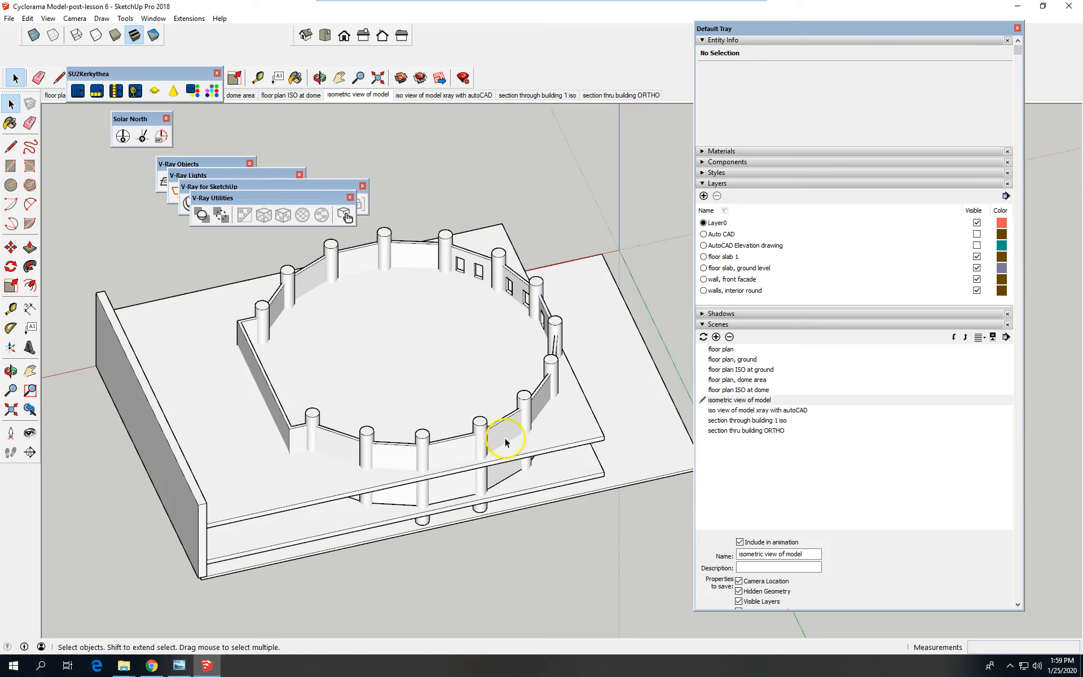
# - Create a layer named "columns, turret" and assign all 14 structural columns around the round wall to it
pyautogui.click(704, 196)
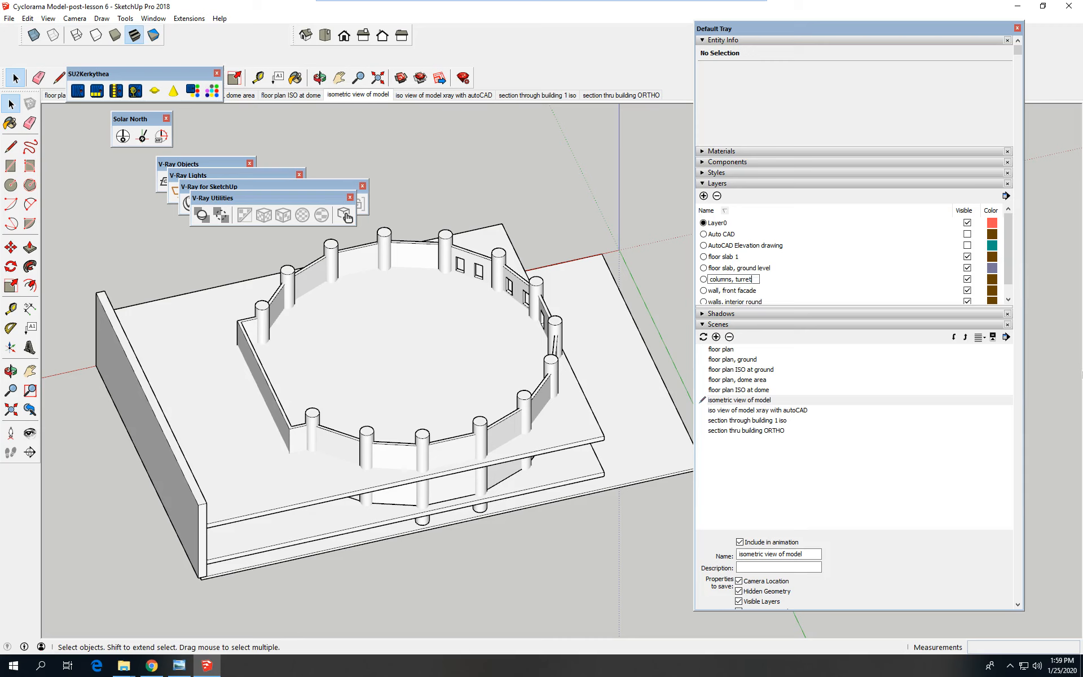
pyautogui.press('Return')
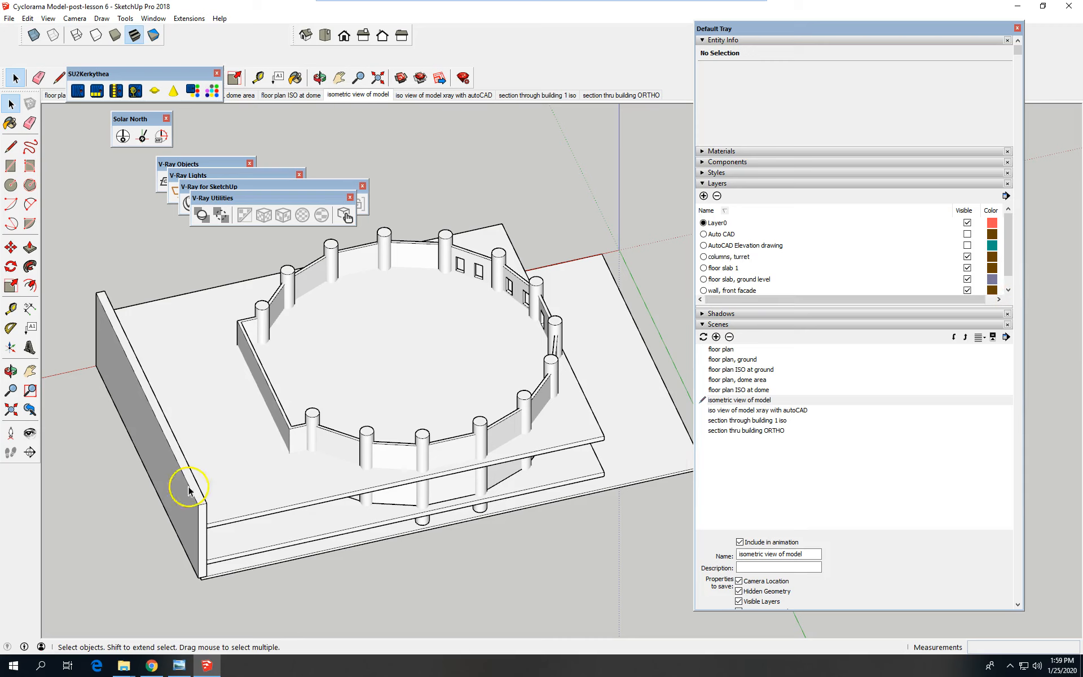
pyautogui.click(309, 418)
pyautogui.keyDown('shift'); pyautogui.click(366, 435); pyautogui.keyUp('shift')
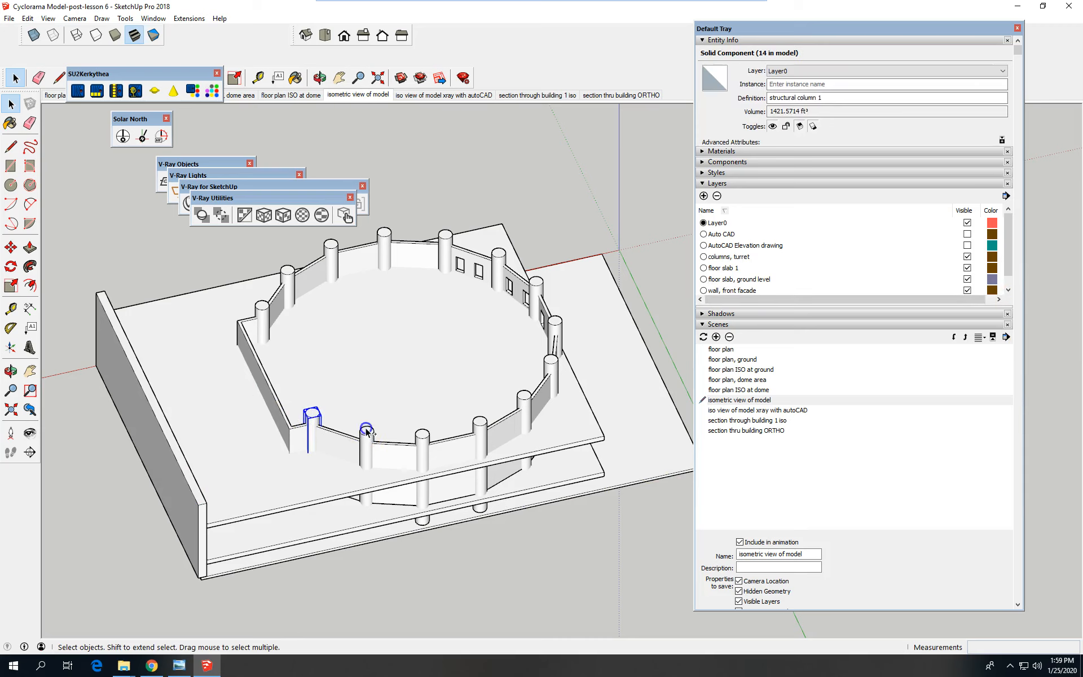
pyautogui.keyDown('shift'); pyautogui.click(423, 439); pyautogui.keyUp('shift')
pyautogui.keyDown('shift'); pyautogui.click(480, 423); pyautogui.keyUp('shift')
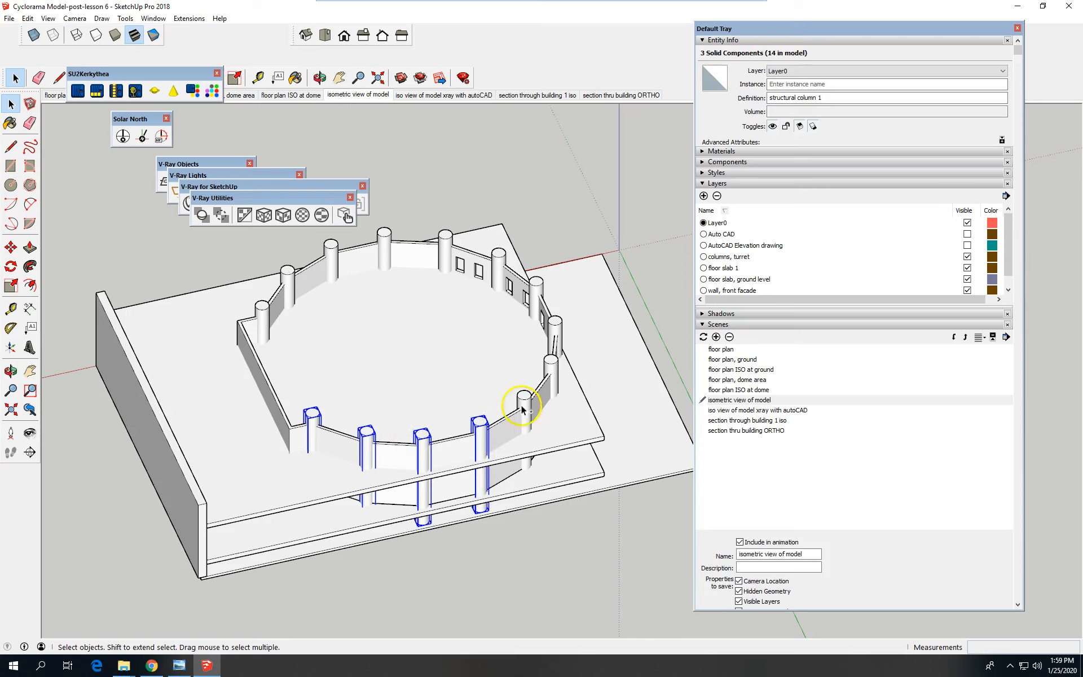
pyautogui.keyDown('shift'); pyautogui.click(524, 396); pyautogui.keyUp('shift')
pyautogui.keyDown('shift'); pyautogui.click(553, 364); pyautogui.keyUp('shift')
pyautogui.keyDown('shift'); pyautogui.click(556, 330); pyautogui.keyUp('shift')
pyautogui.keyDown('shift'); pyautogui.click(539, 285); pyautogui.keyUp('shift')
pyautogui.keyDown('shift'); pyautogui.click(498, 257); pyautogui.keyUp('shift')
pyautogui.keyDown('shift'); pyautogui.click(446, 237); pyautogui.keyUp('shift')
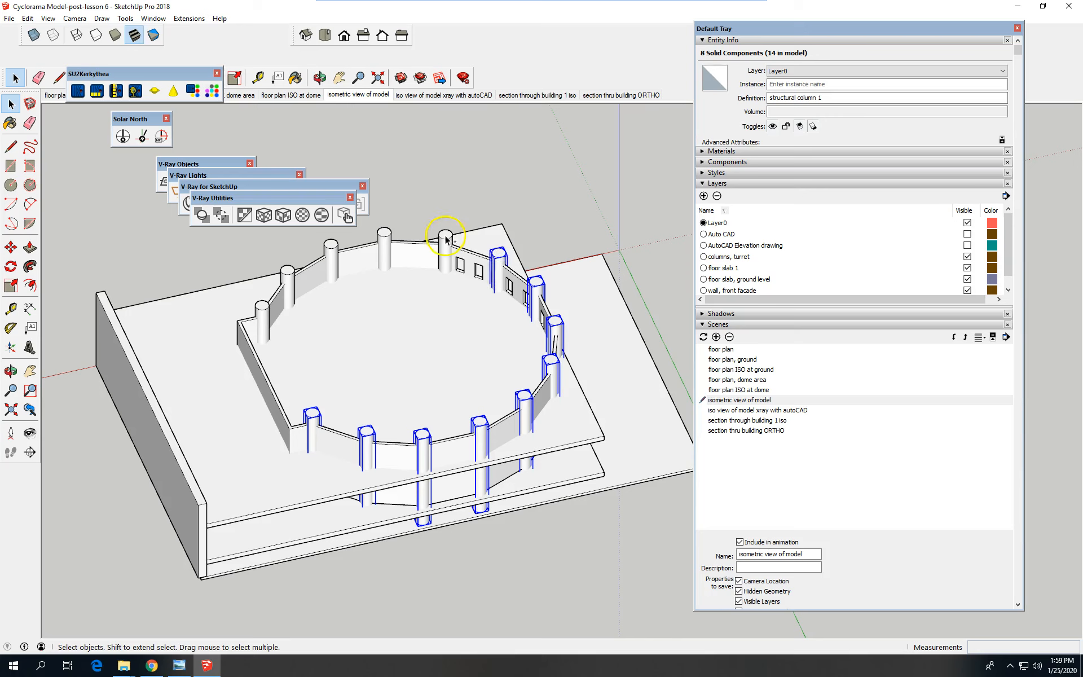
pyautogui.keyDown('shift'); pyautogui.click(384, 232); pyautogui.keyUp('shift')
pyautogui.keyDown('shift'); pyautogui.click(328, 244); pyautogui.keyUp('shift')
pyautogui.keyDown('shift'); pyautogui.click(297, 268); pyautogui.keyUp('shift')
pyautogui.keyDown('shift'); pyautogui.click(262, 308); pyautogui.keyUp('shift')
pyautogui.click(957, 72)
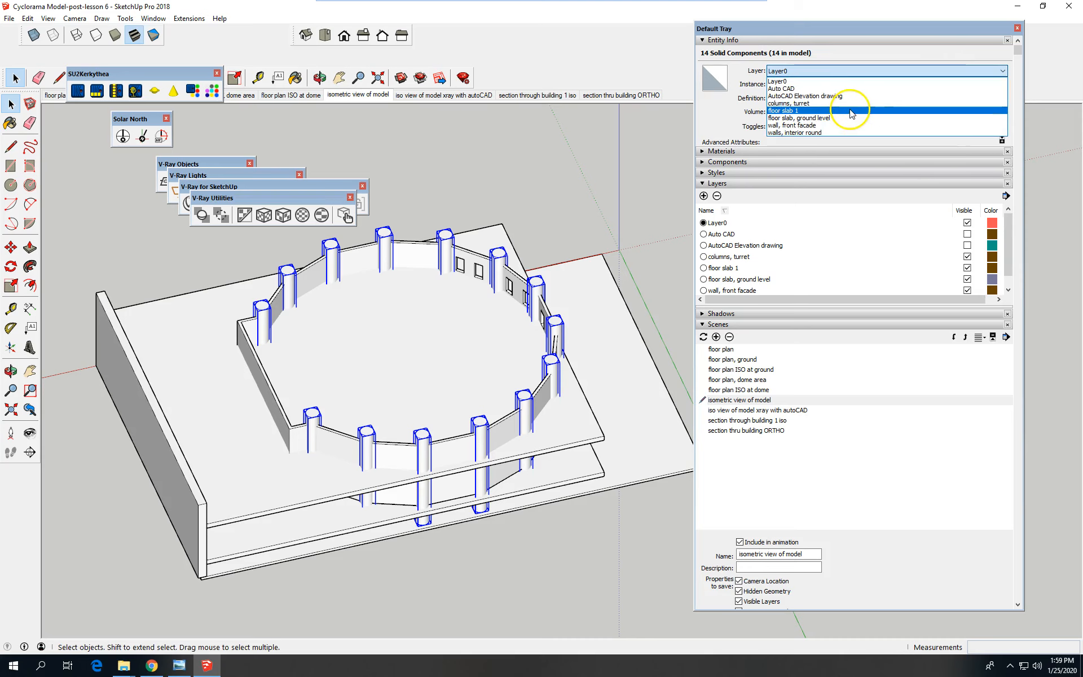
pyautogui.click(850, 104)
pyautogui.click(532, 572)
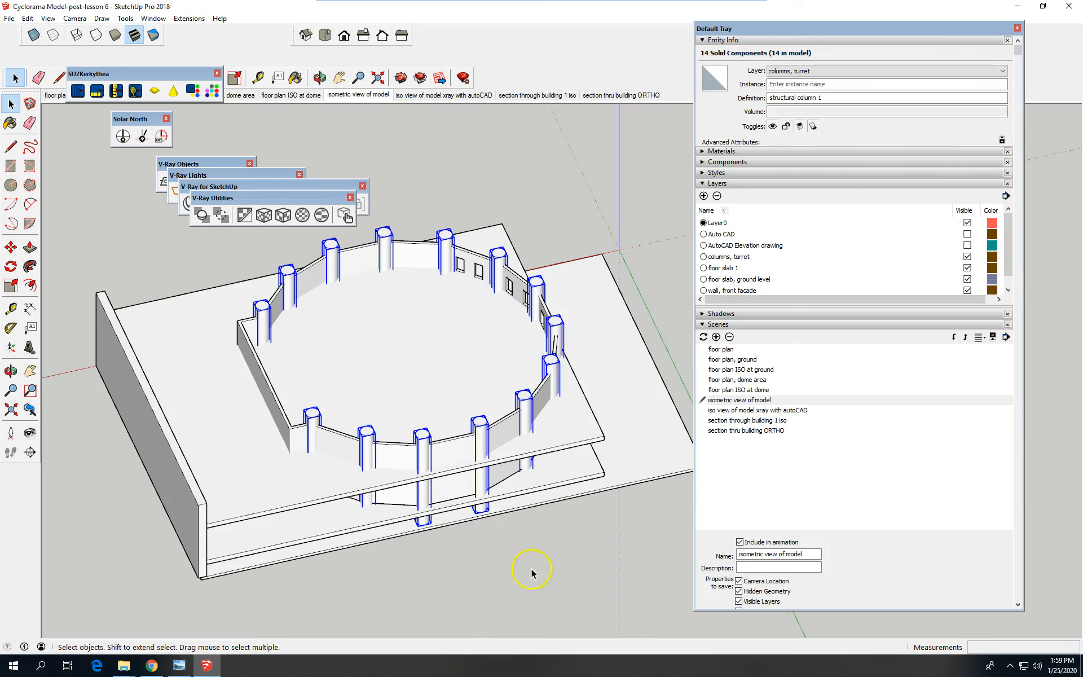
# - Hide the "columns, turret" layer so only the walls and slabs are shown
pyautogui.scroll(-2, 506, 566)
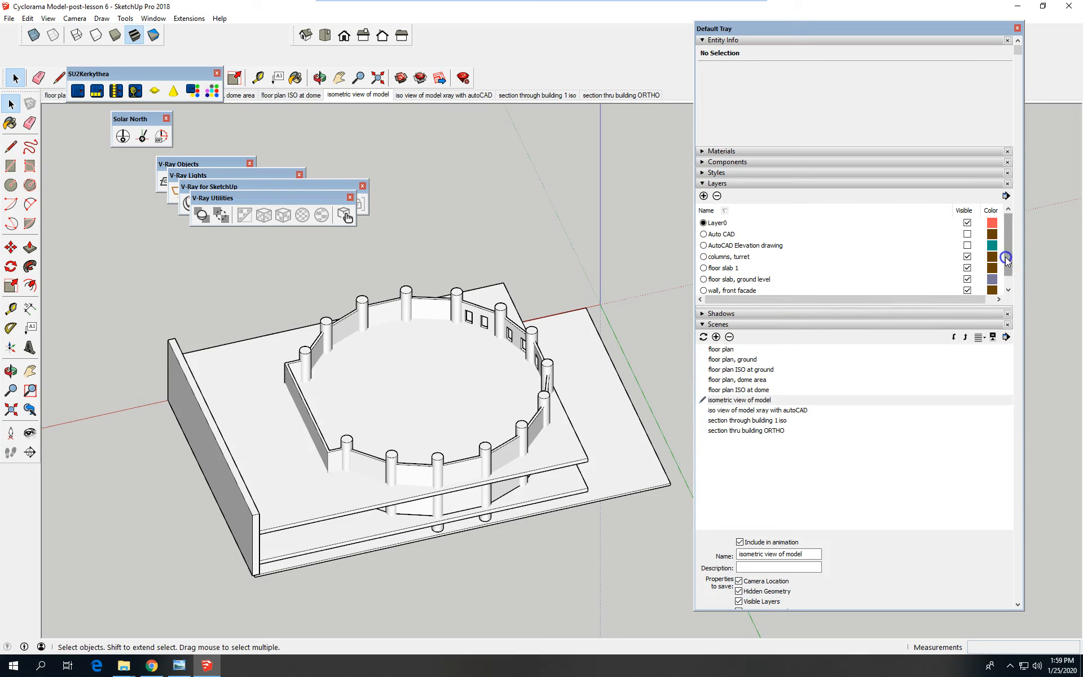
pyautogui.scroll(-1, 1006, 256)
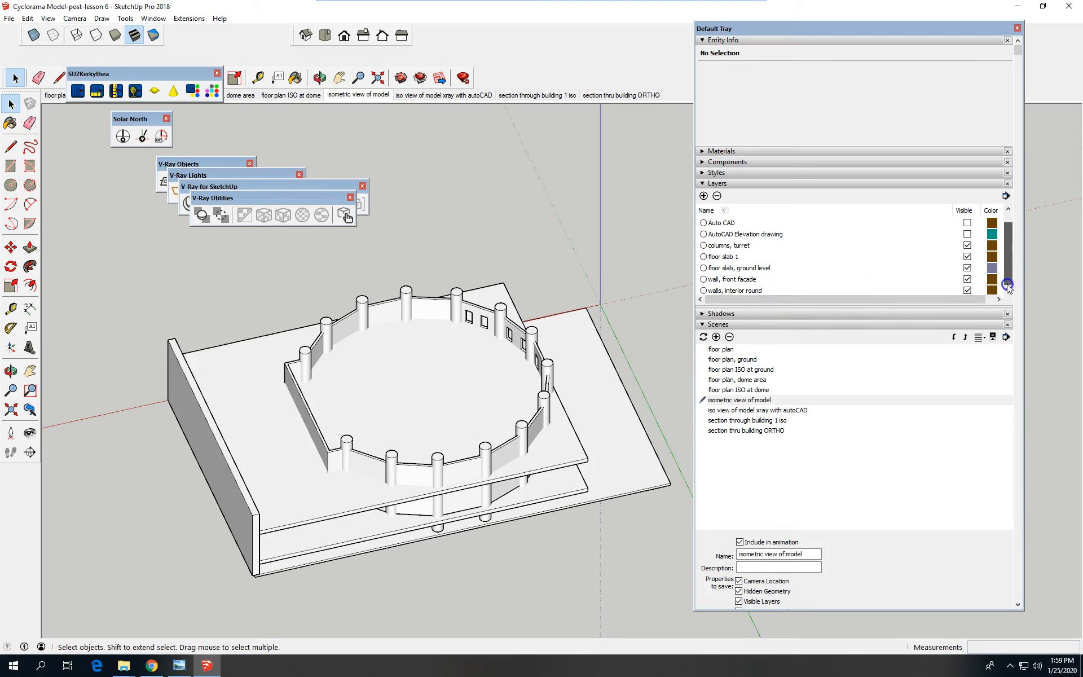
pyautogui.click(967, 244)
pyautogui.scroll(1, 410, 474)
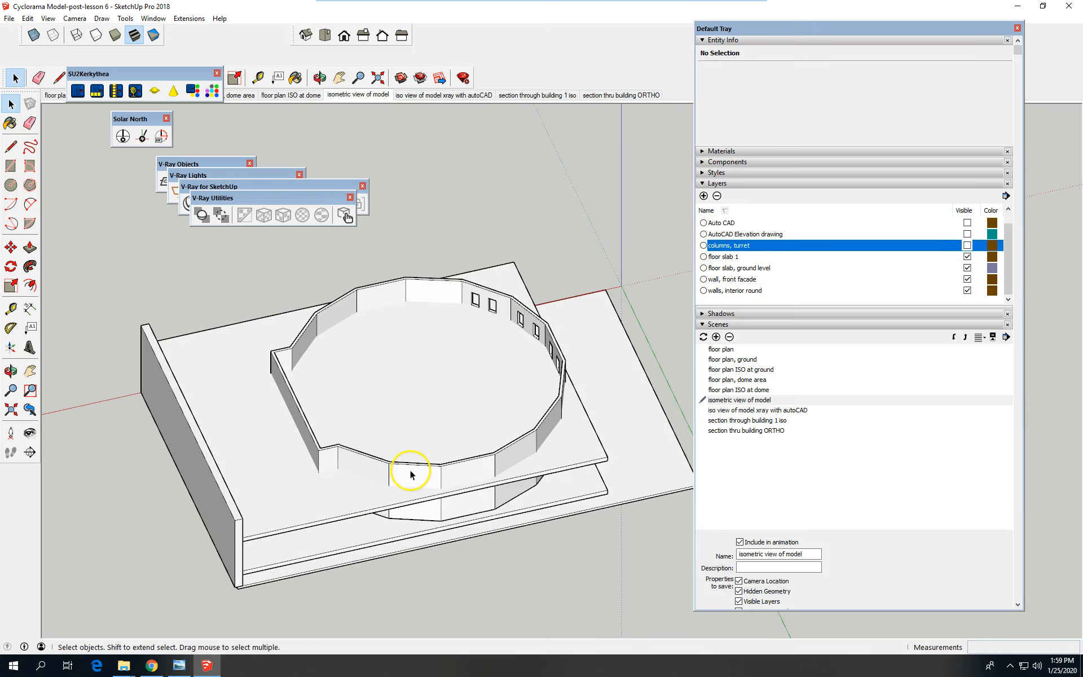
# - Open the interior round wall group for editing
pyautogui.click(428, 391)
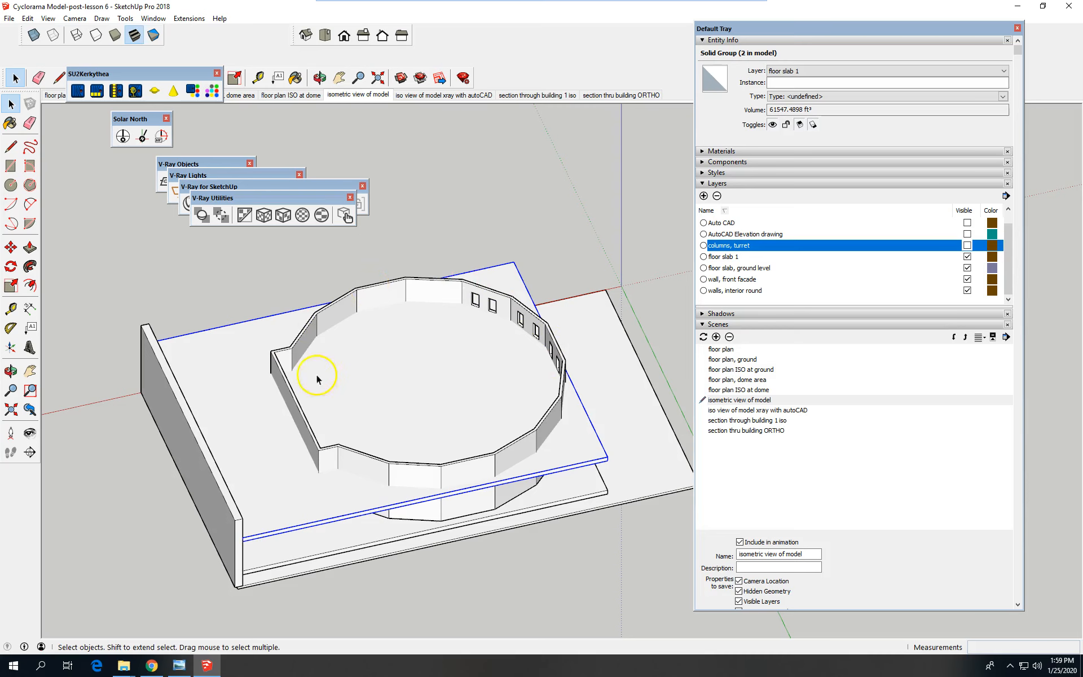
pyautogui.scroll(2, 390, 358)
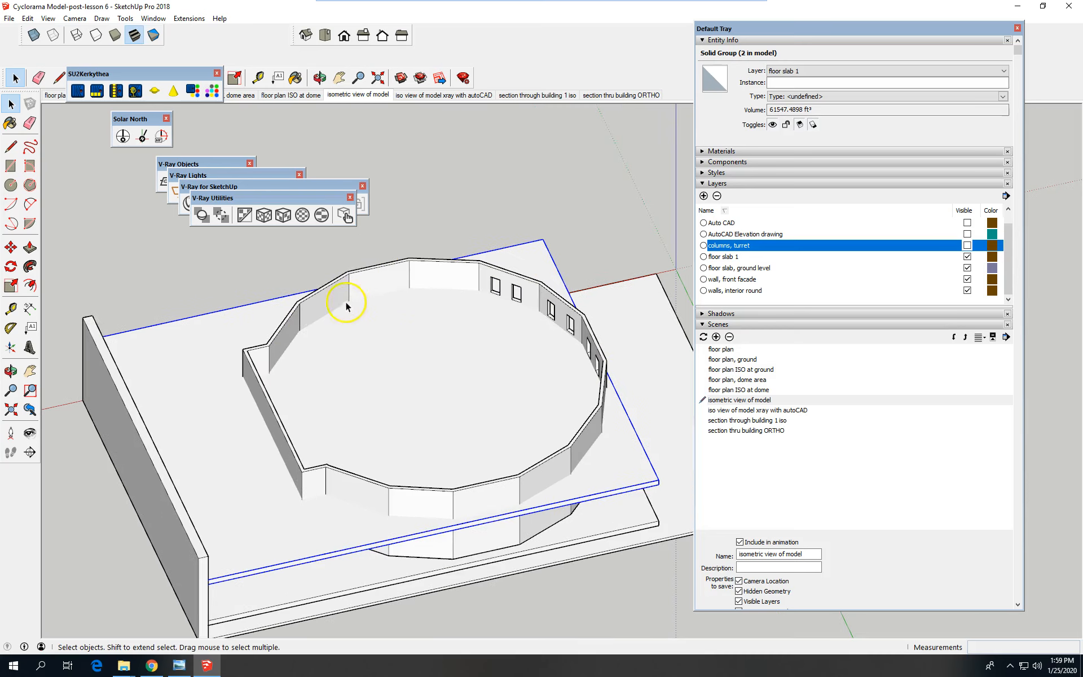
pyautogui.click(333, 283)
pyautogui.doubleClick(333, 282)
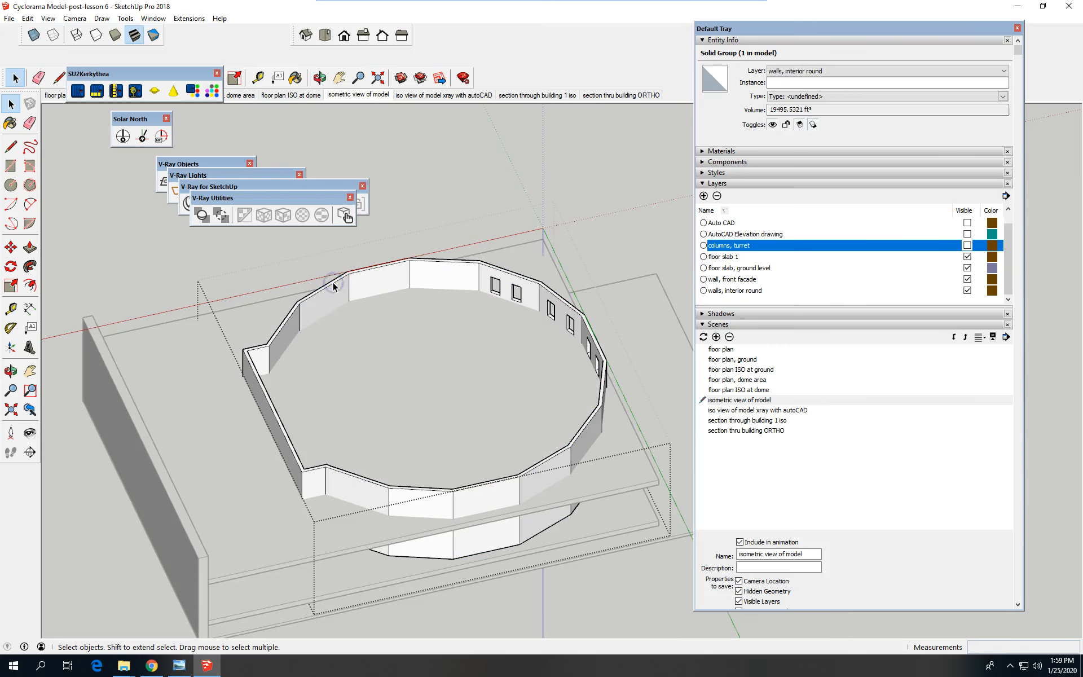
# - Try selecting all geometry connected to the inner top edge of the wall's long straight segment
pyautogui.scroll(1, 262, 364)
pyautogui.click(258, 378)
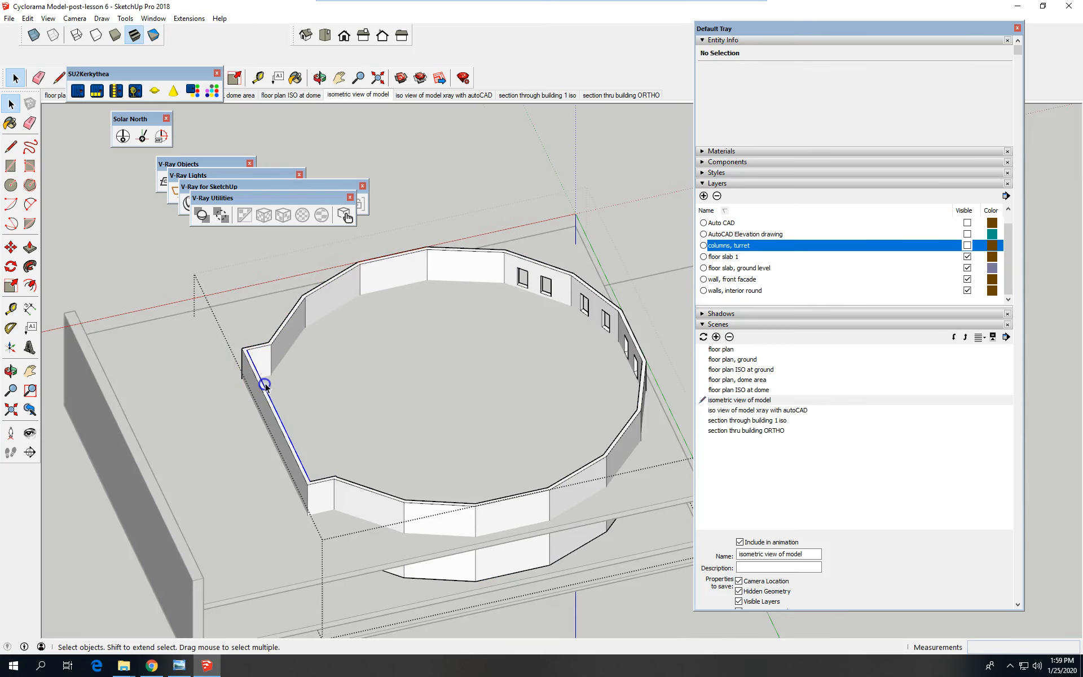
pyautogui.scroll(2, 268, 353)
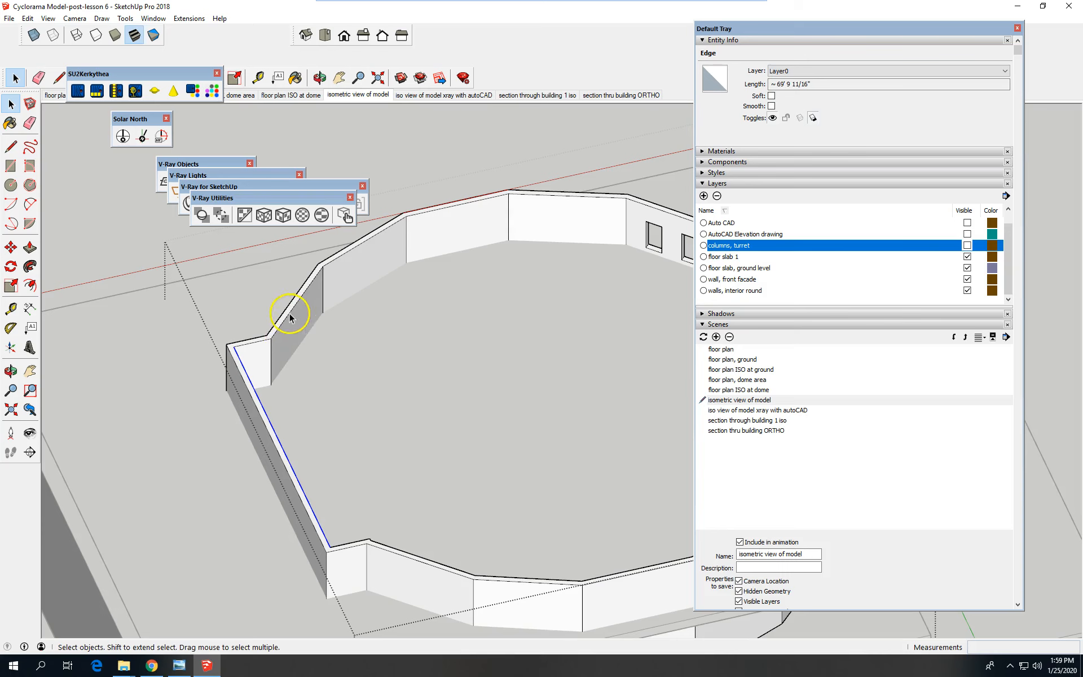
pyautogui.tripleClick(255, 389)
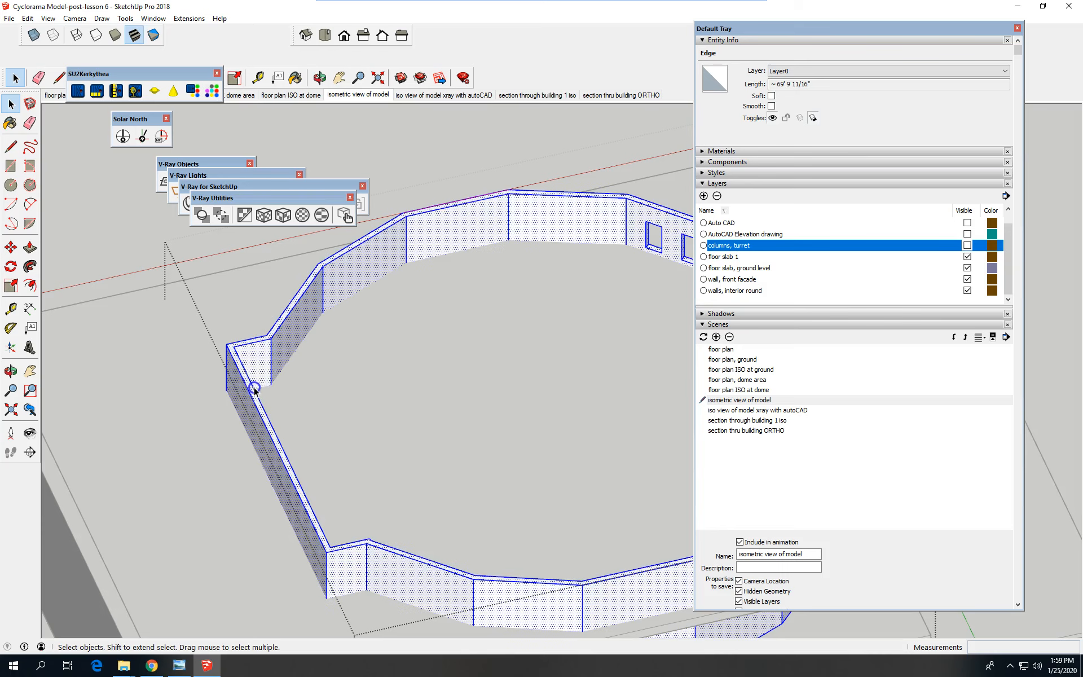
pyautogui.click(308, 296)
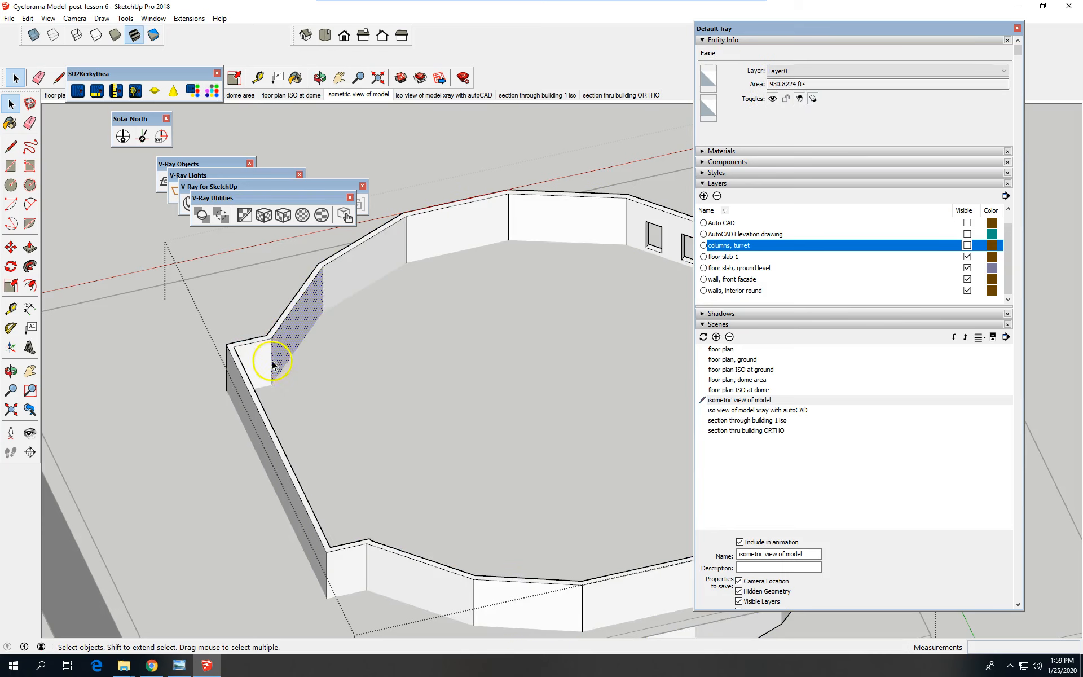
# - Select every inner top edge of the round wall individually, including the tiny edge at the corner return, to complete the loop
pyautogui.click(255, 389)
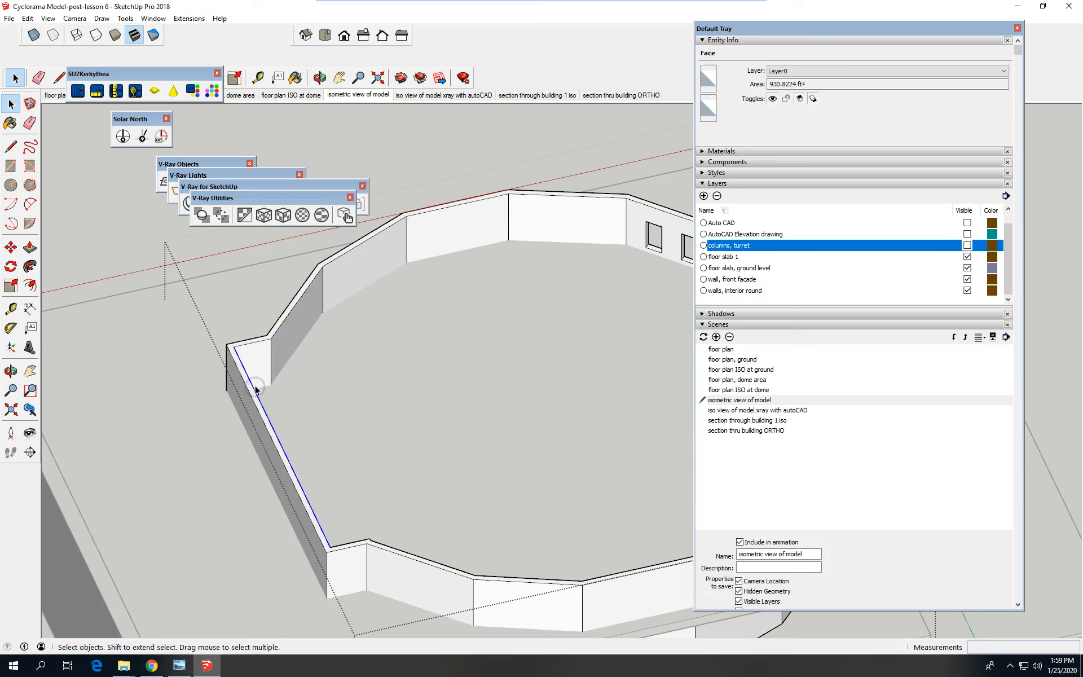
pyautogui.keyDown('ctrl'); pyautogui.click(254, 345); pyautogui.keyUp('ctrl')
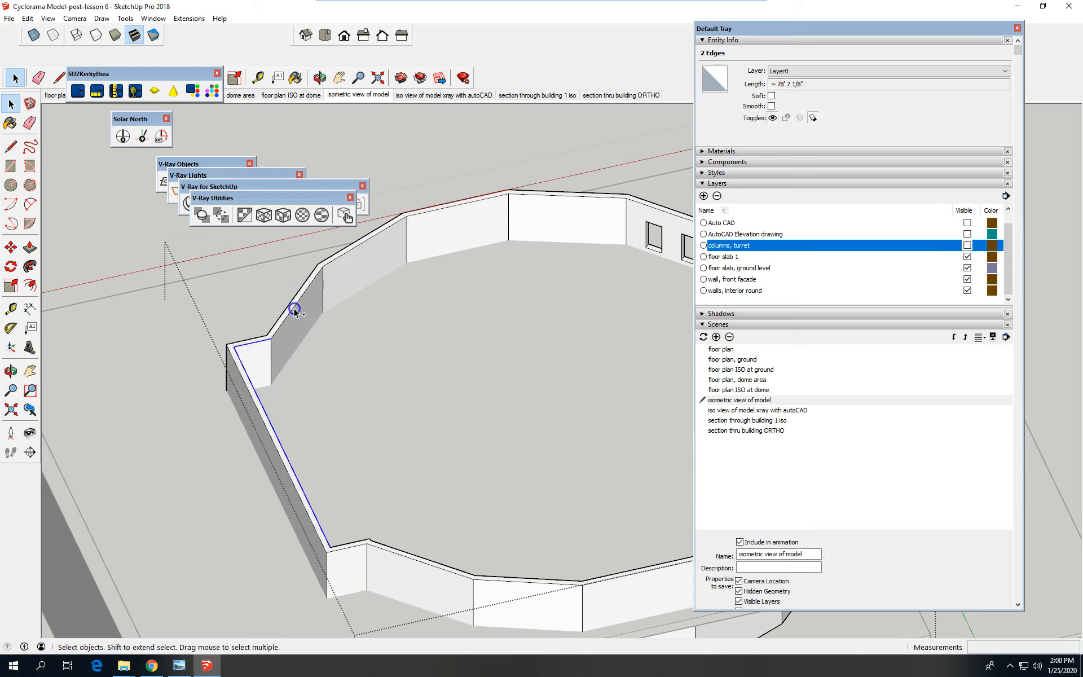
pyautogui.keyDown('ctrl'); pyautogui.click(360, 242); pyautogui.keyUp('ctrl')
pyautogui.keyDown('ctrl'); pyautogui.click(452, 209); pyautogui.keyUp('ctrl')
pyautogui.scroll(-3, 452, 303)
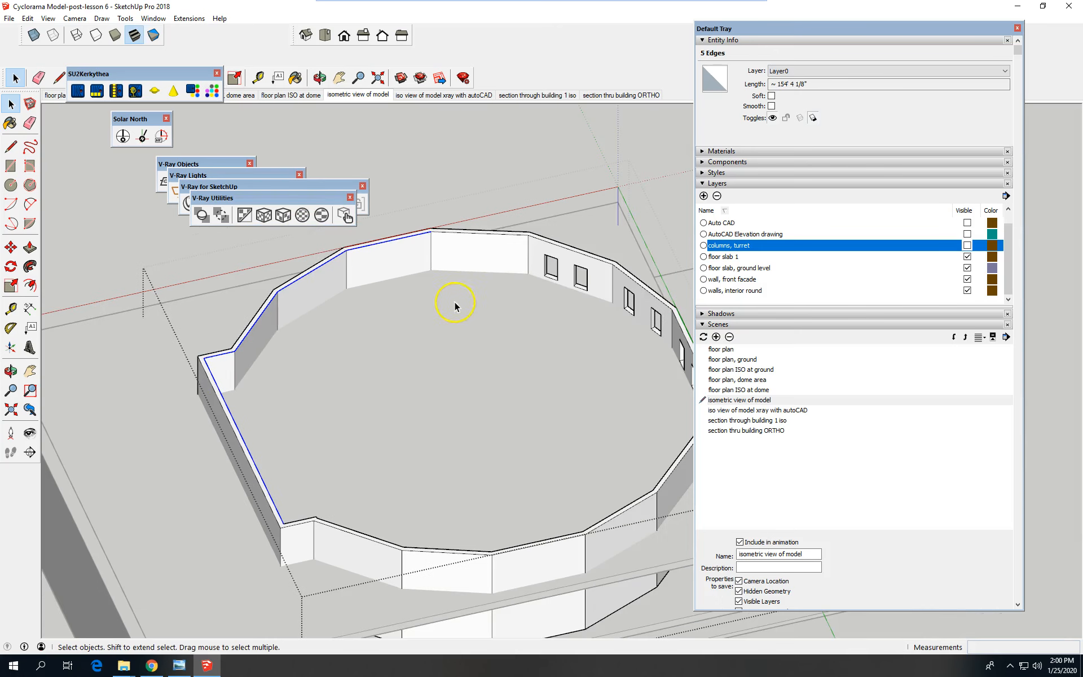
pyautogui.keyDown('ctrl'); pyautogui.click(500, 234); pyautogui.keyUp('ctrl')
pyautogui.keyDown('ctrl'); pyautogui.click(559, 248); pyautogui.keyUp('ctrl')
pyautogui.moveTo(520, 249); pyautogui.dragTo(529, 293, button='middle')
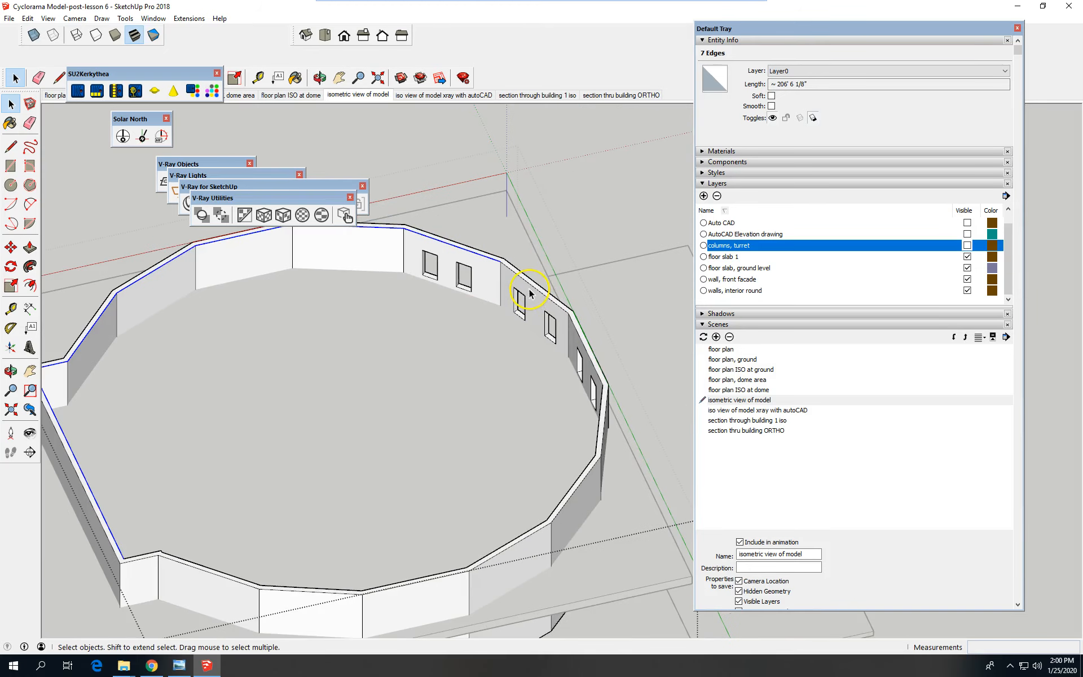
pyautogui.keyDown('ctrl'); pyautogui.click(533, 291); pyautogui.keyUp('ctrl')
pyautogui.keyDown('ctrl'); pyautogui.click(584, 345); pyautogui.keyUp('ctrl')
pyautogui.scroll(2, 603, 436)
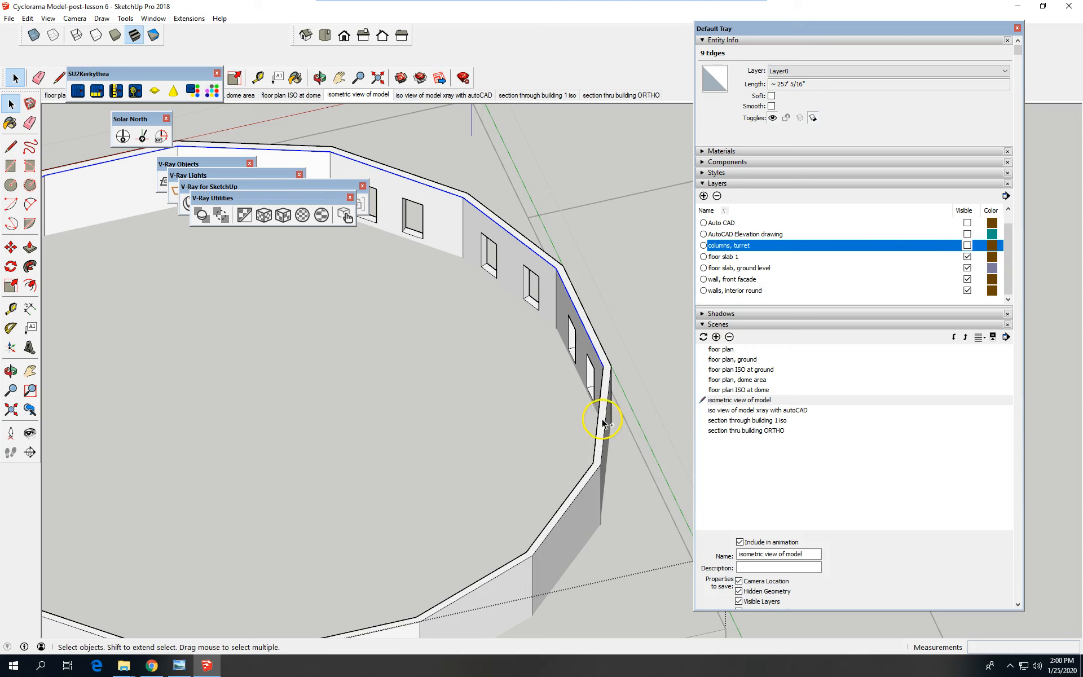
pyautogui.keyDown('ctrl'); pyautogui.click(573, 492); pyautogui.keyUp('ctrl')
pyautogui.scroll(-2, 490, 545)
pyautogui.keyDown('ctrl'); pyautogui.click(487, 537); pyautogui.keyUp('ctrl')
pyautogui.keyDown('ctrl'); pyautogui.click(396, 574); pyautogui.keyUp('ctrl')
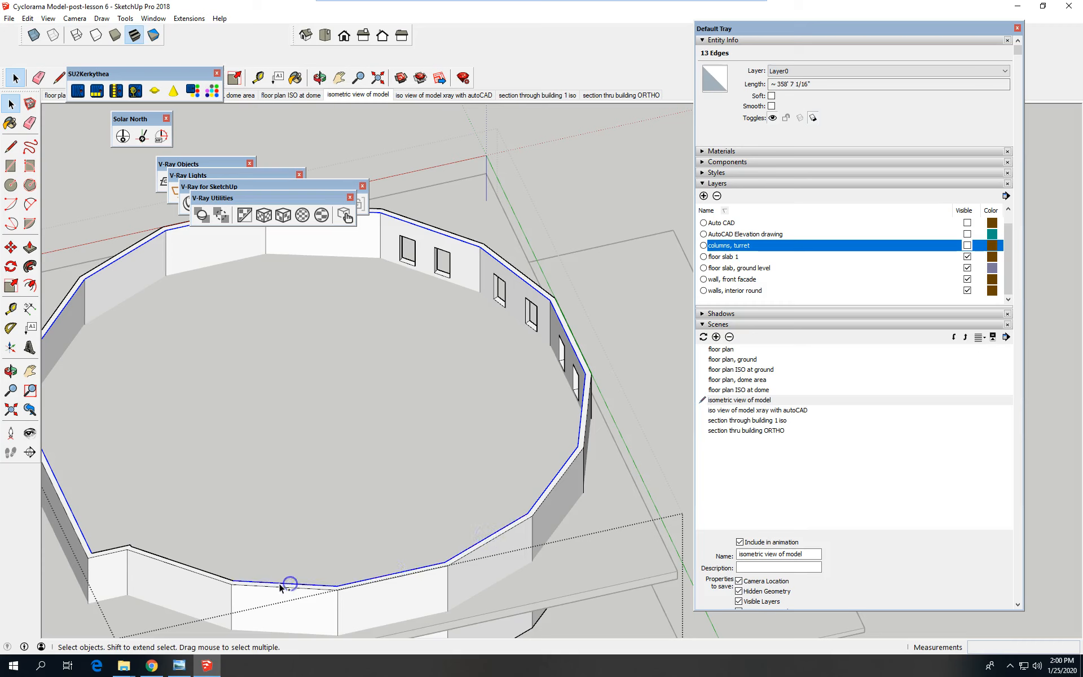
pyautogui.keyDown('ctrl'); pyautogui.click(211, 574); pyautogui.keyUp('ctrl')
pyautogui.scroll(6, 125, 536)
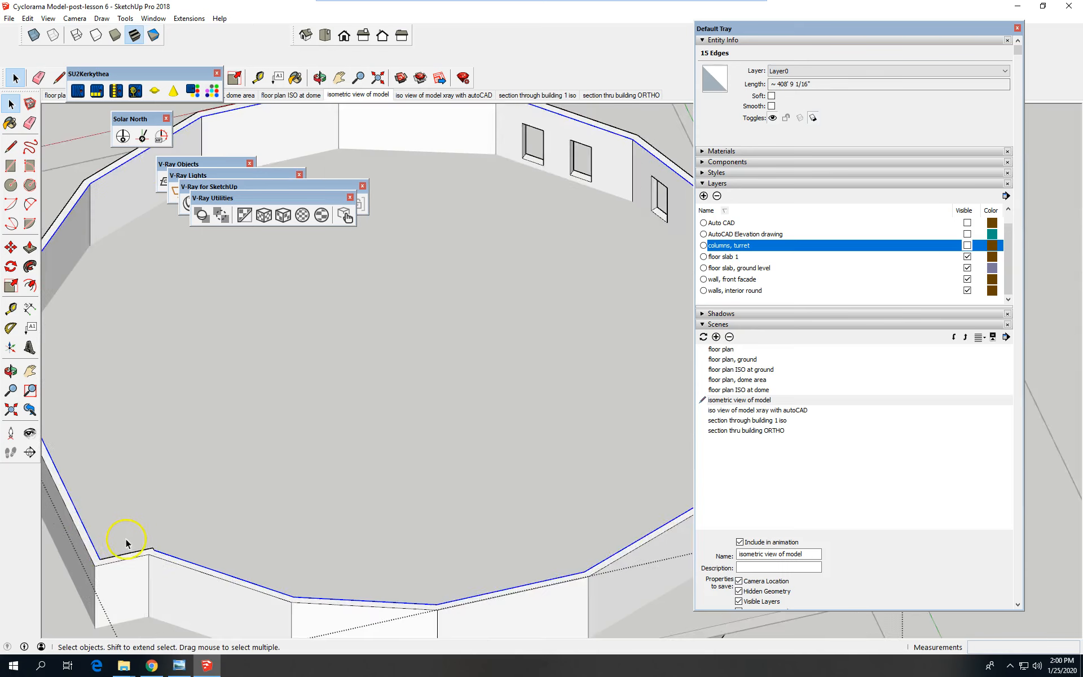
pyautogui.scroll(1, 175, 562)
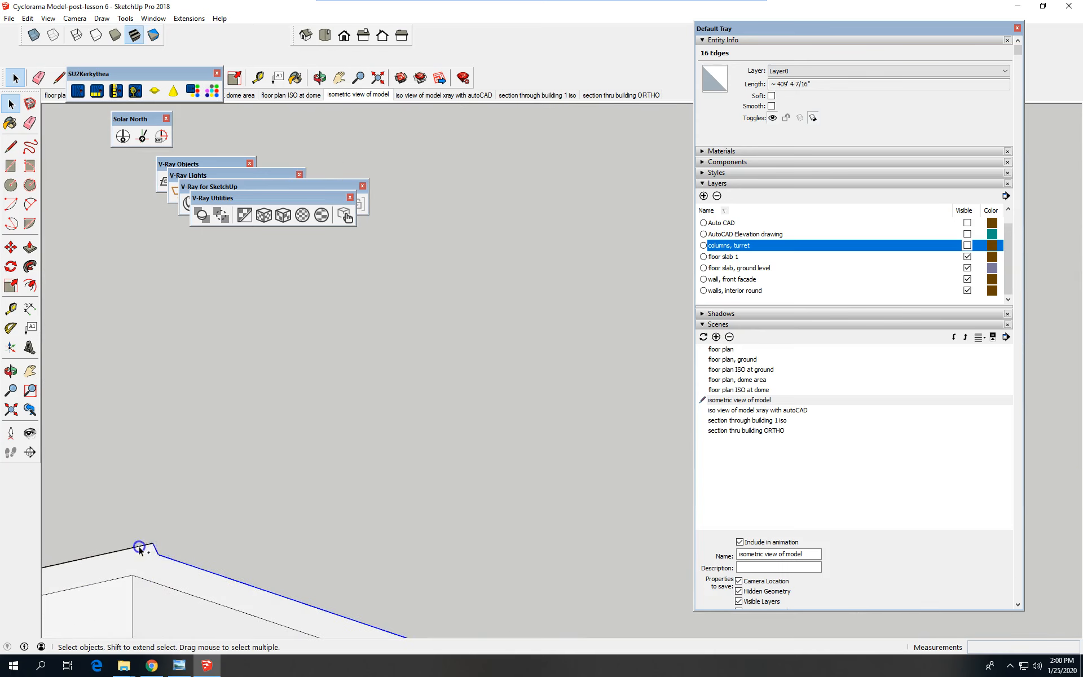
pyautogui.scroll(-5, 514, 562)
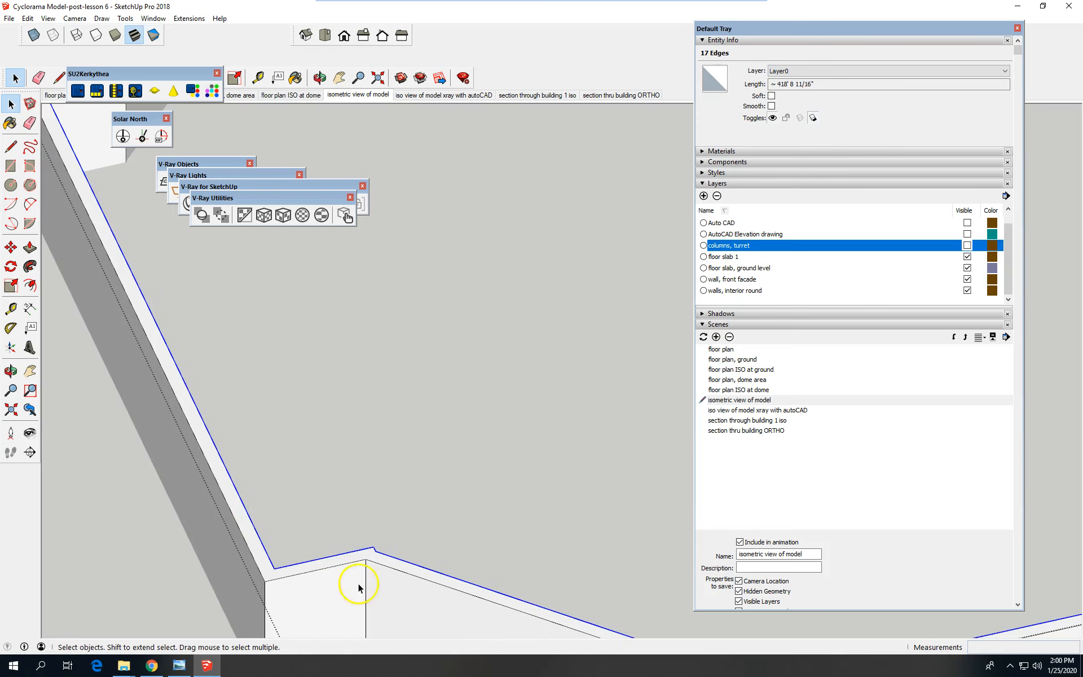
# - Copy the selected inner top outline and close the interior round wall group
pyautogui.scroll(-2, 169, 537)
pyautogui.scroll(-3, 168, 538)
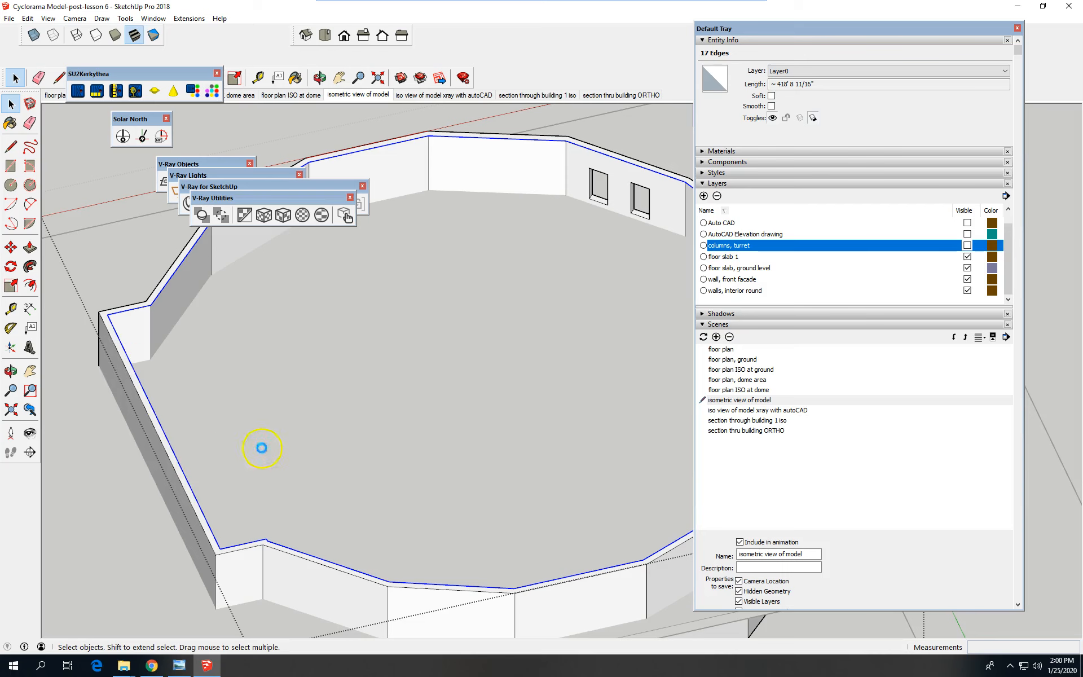
pyautogui.rightClick(434, 341)
pyautogui.click(506, 353)
pyautogui.scroll(-2, 244, 367)
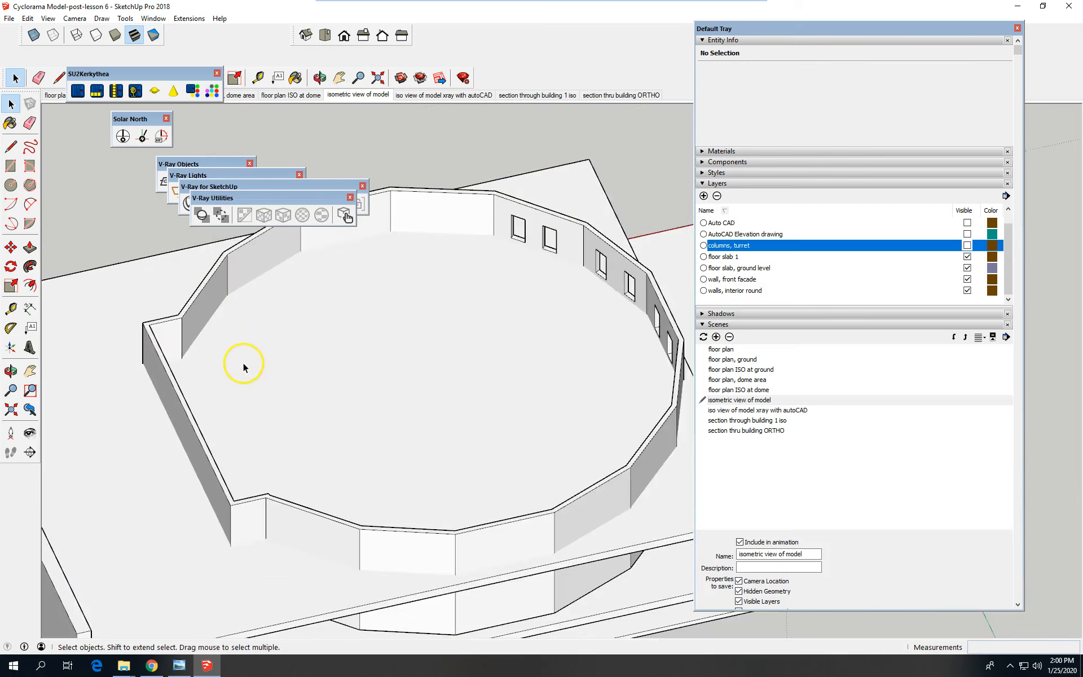
# - Open the upper floor slab group for editing and paste the copied wall outline in place
pyautogui.scroll(-3, 244, 367)
pyautogui.scroll(1, 419, 361)
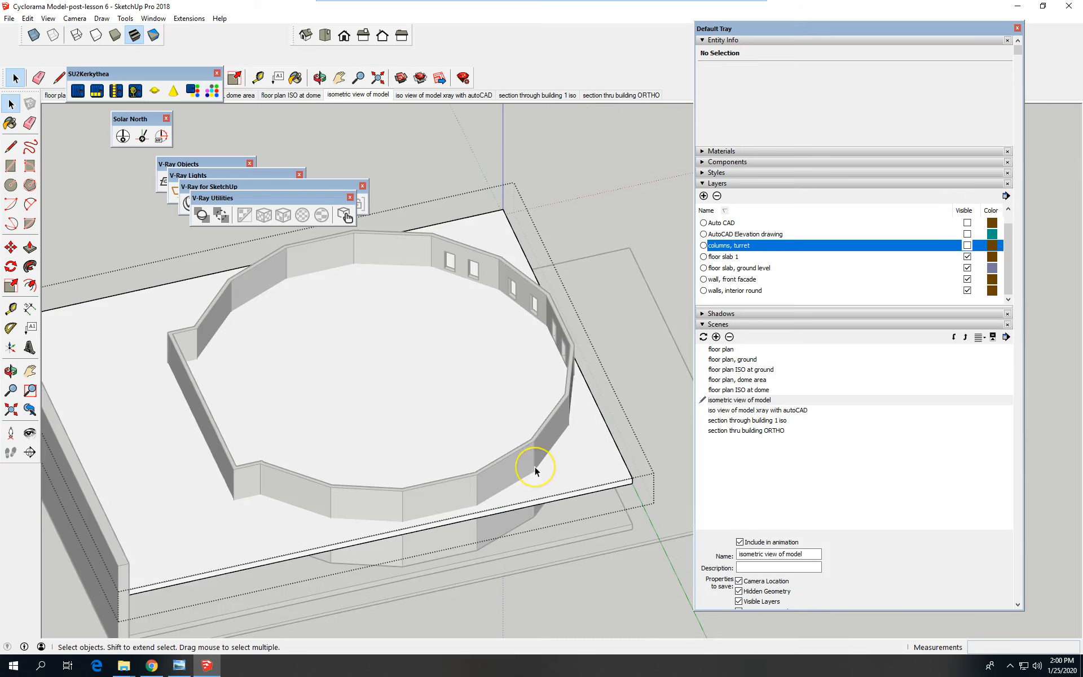
pyautogui.click(441, 377)
pyautogui.click(27, 18)
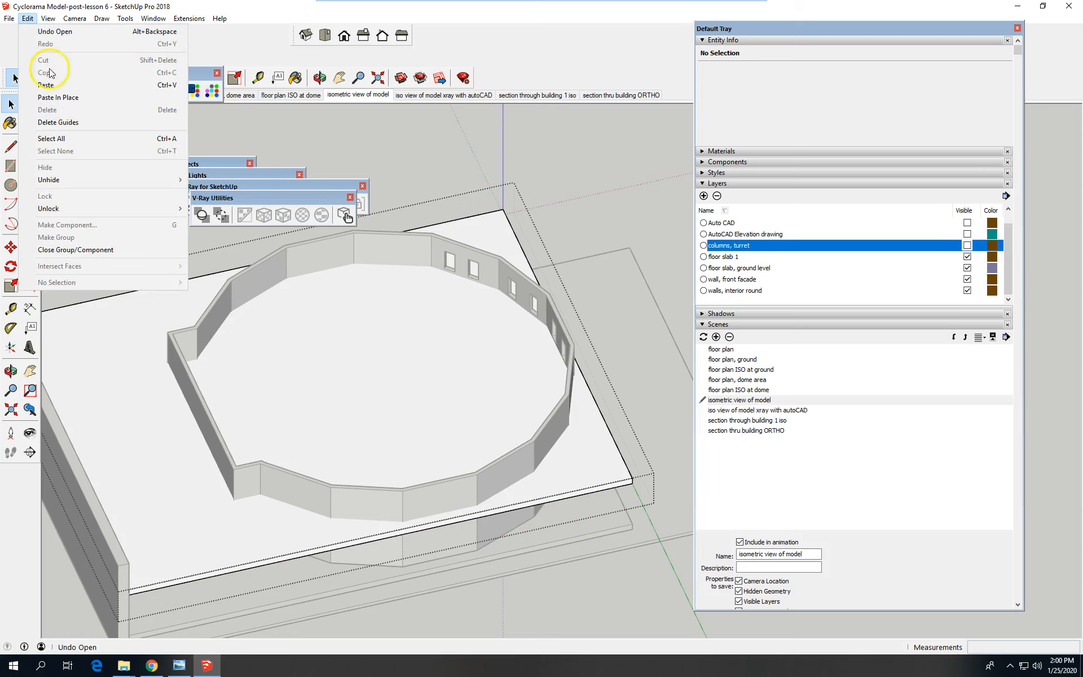
pyautogui.click(75, 97)
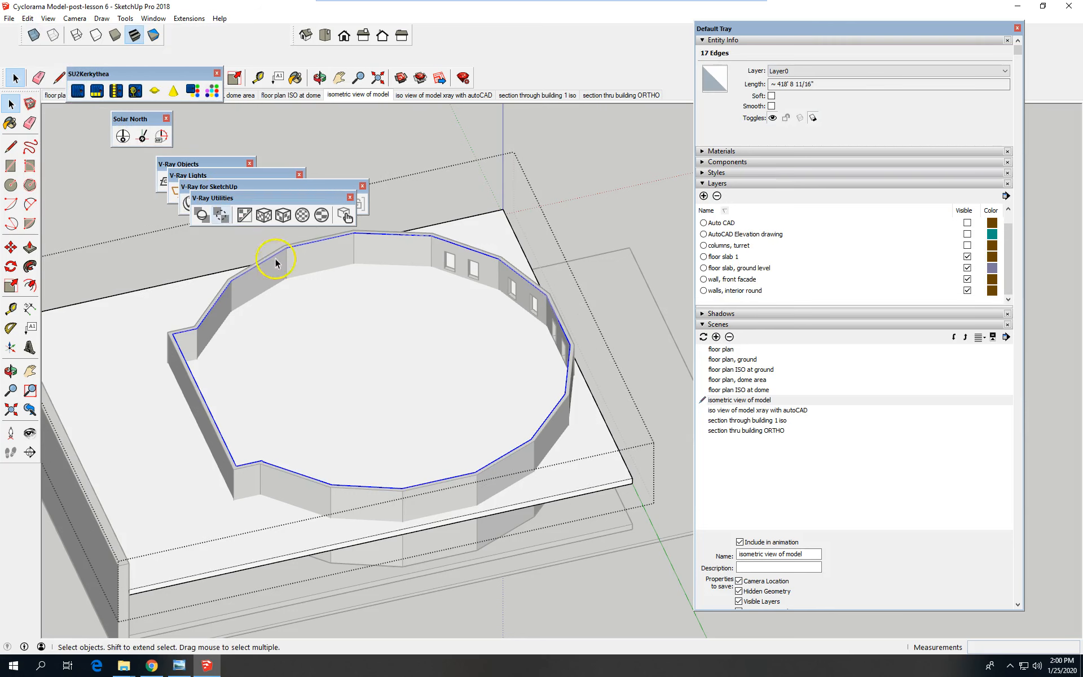
# - Move the pasted outline straight down about 14' 1 13/16" from the wall's inner top corner onto the slab's surface
pyautogui.scroll(2, 170, 363)
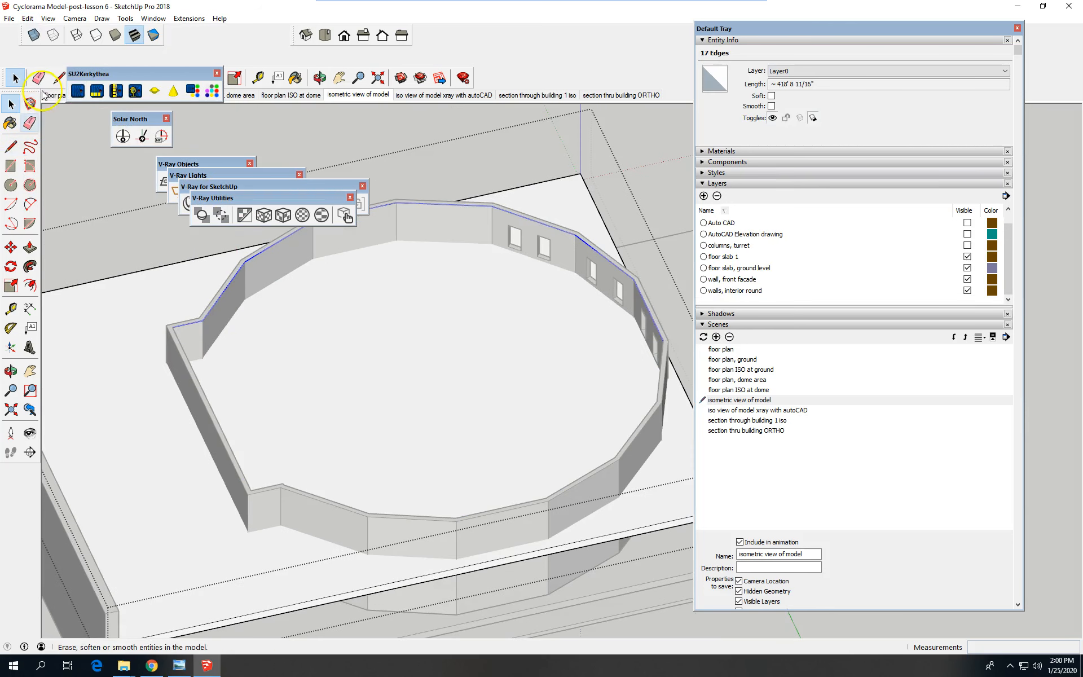
pyautogui.click(11, 248)
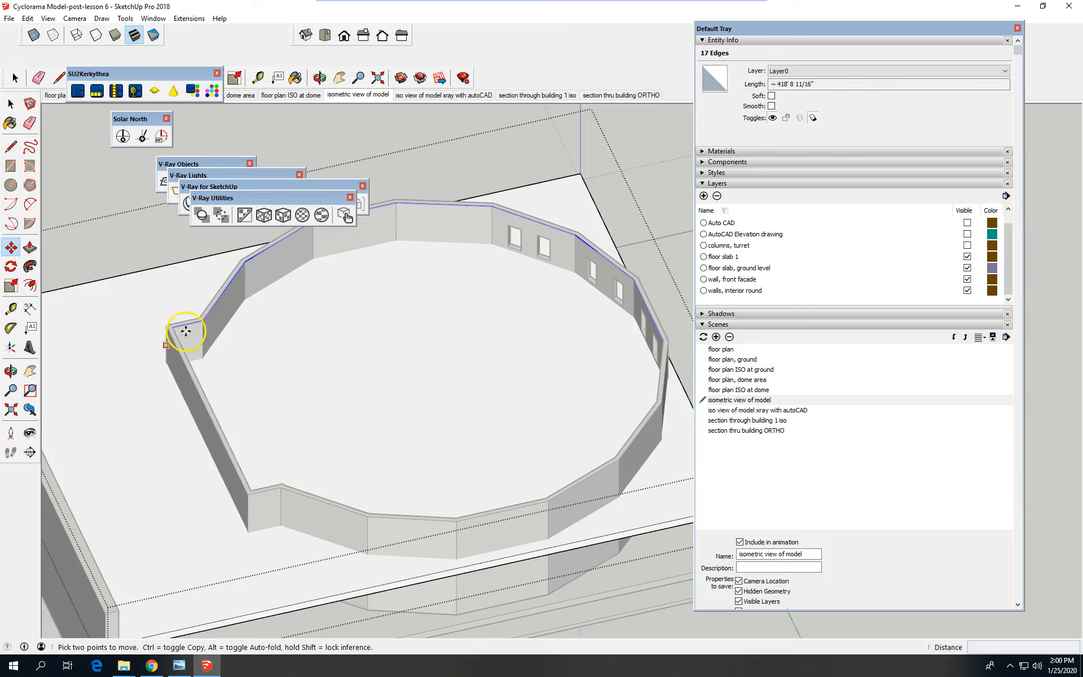
pyautogui.click(204, 320)
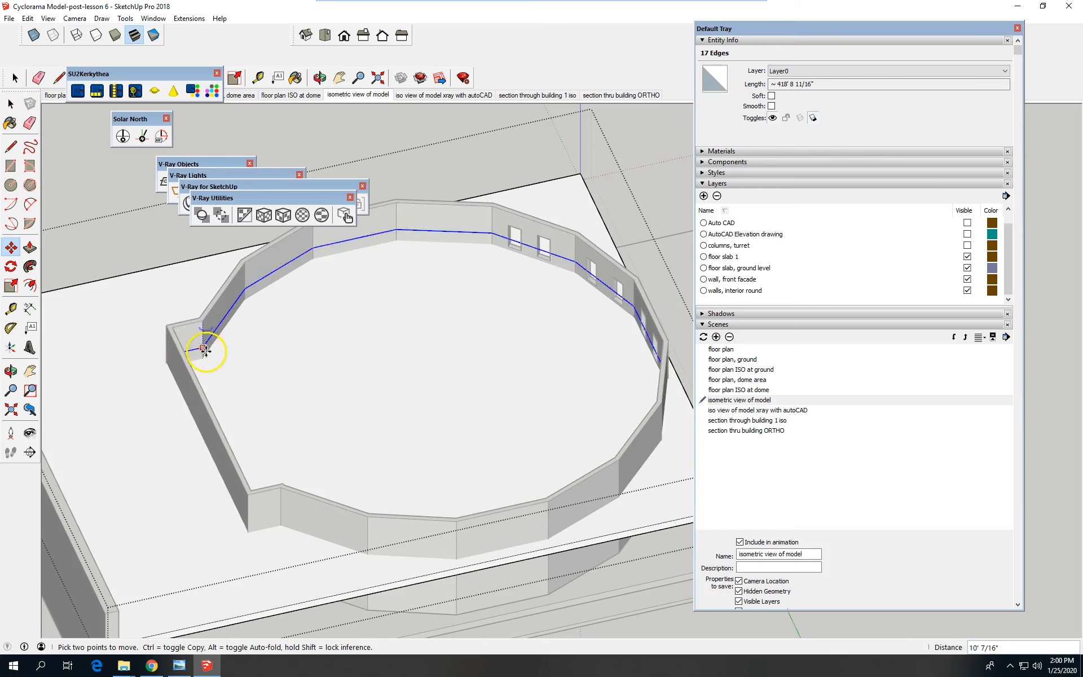
pyautogui.click(204, 357)
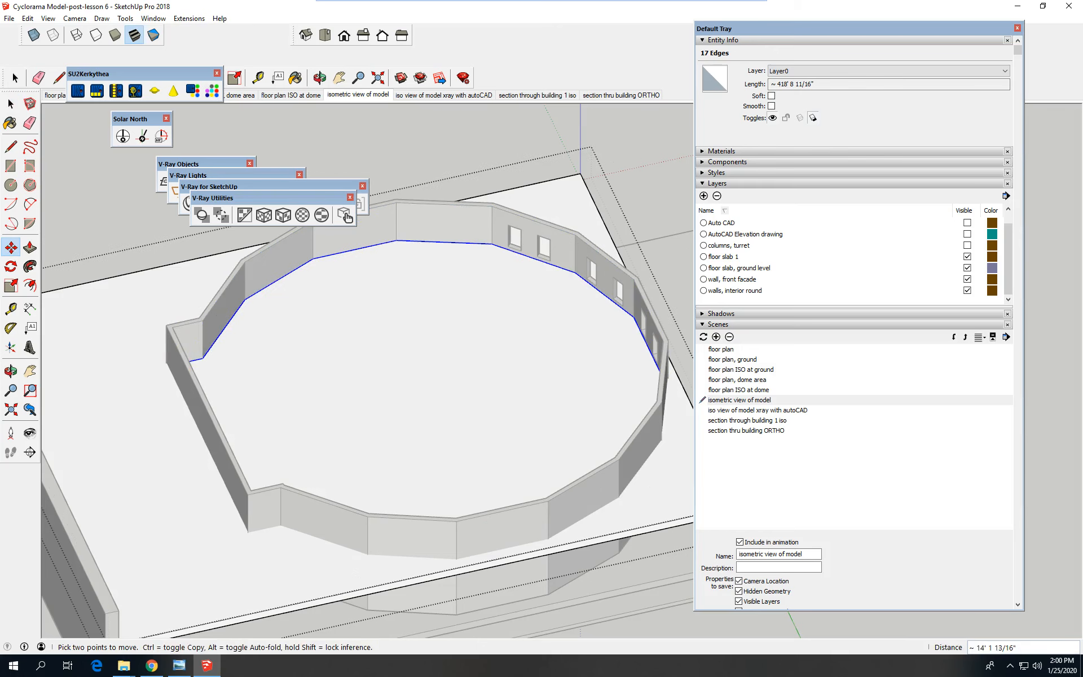
# - Select the slab face enclosed by the outline and hide the "walls, interior round" layer
pyautogui.click(11, 104)
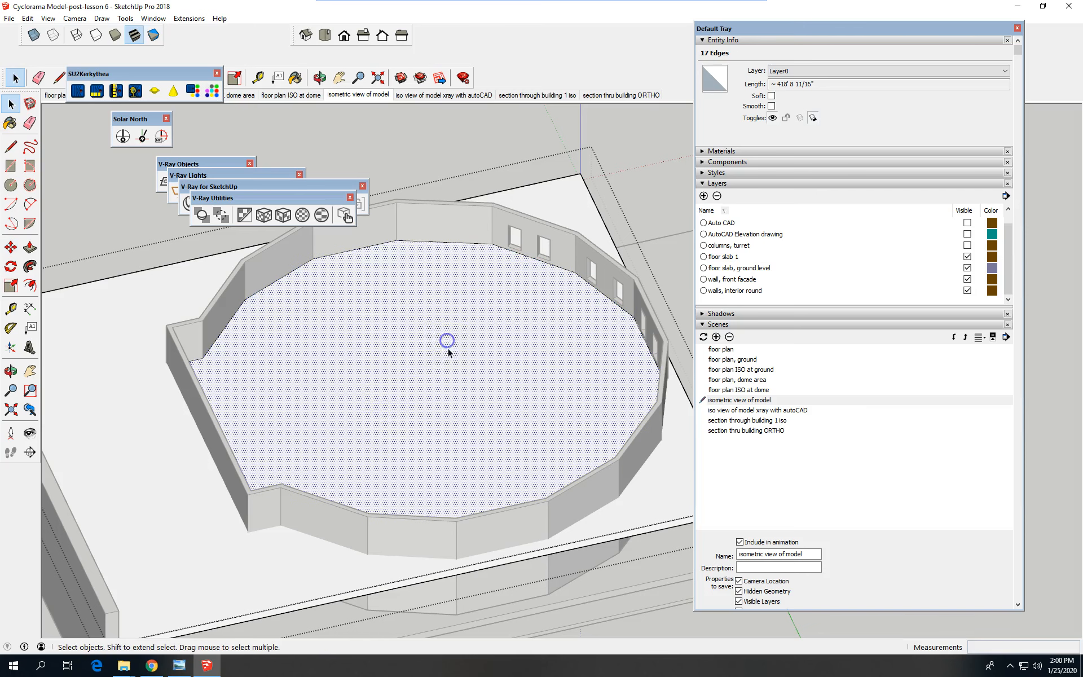
pyautogui.click(393, 370)
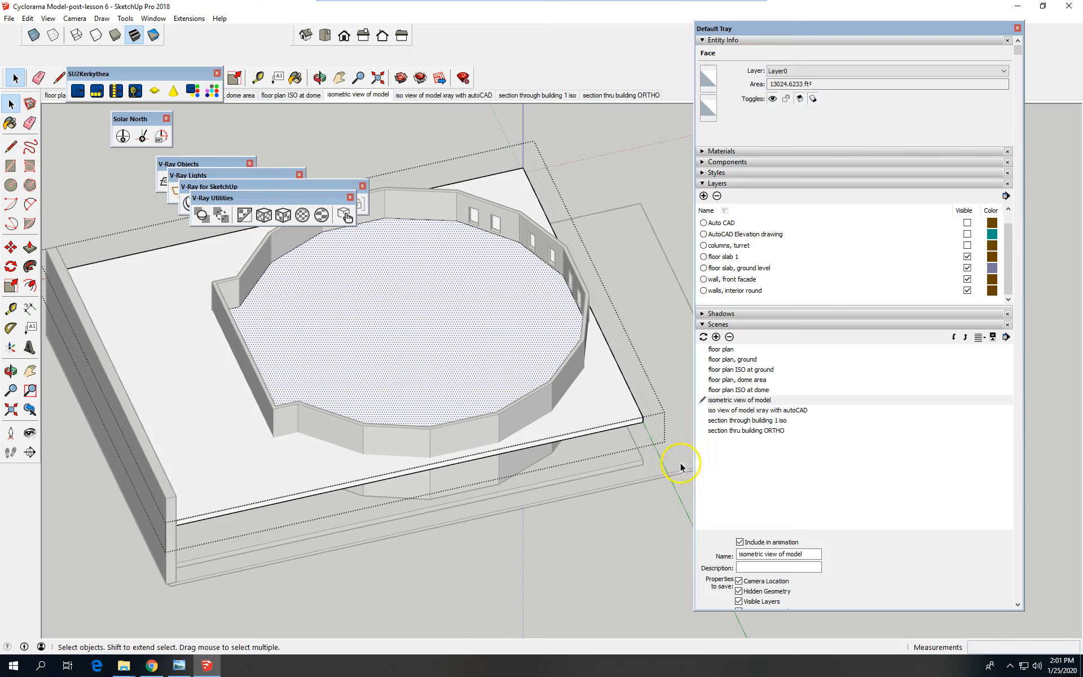
pyautogui.click(967, 290)
pyautogui.scroll(1, 443, 280)
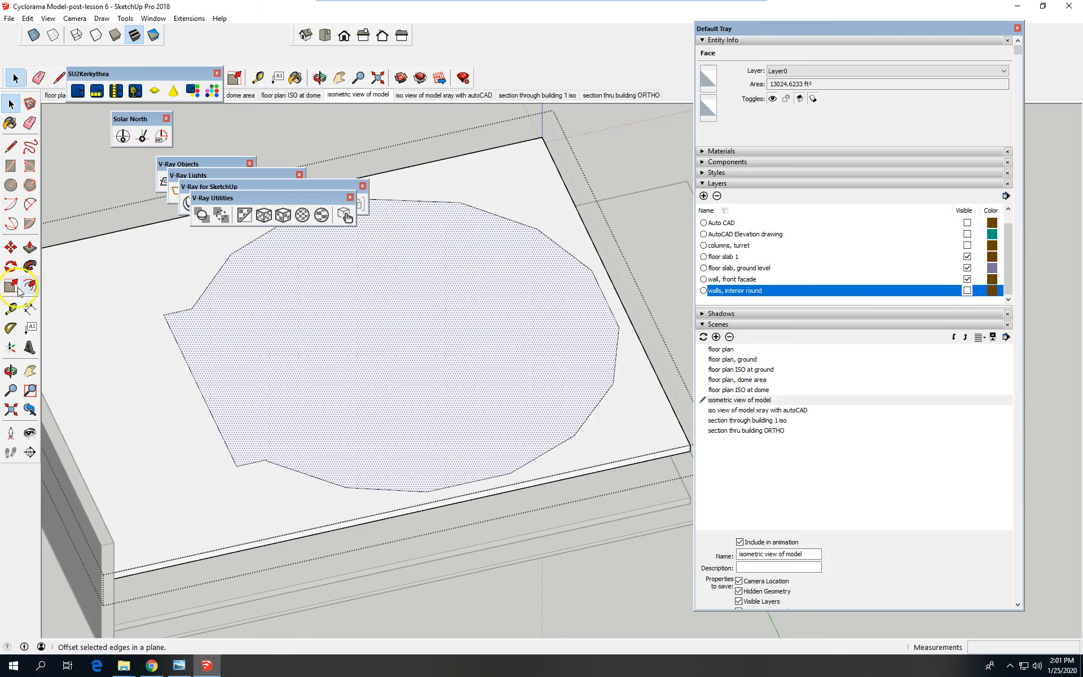
# - Push the enclosed face down about 2' 4 7/8" through the slab to cut the round opening, and close the slab group
pyautogui.click(30, 247)
pyautogui.click(362, 307)
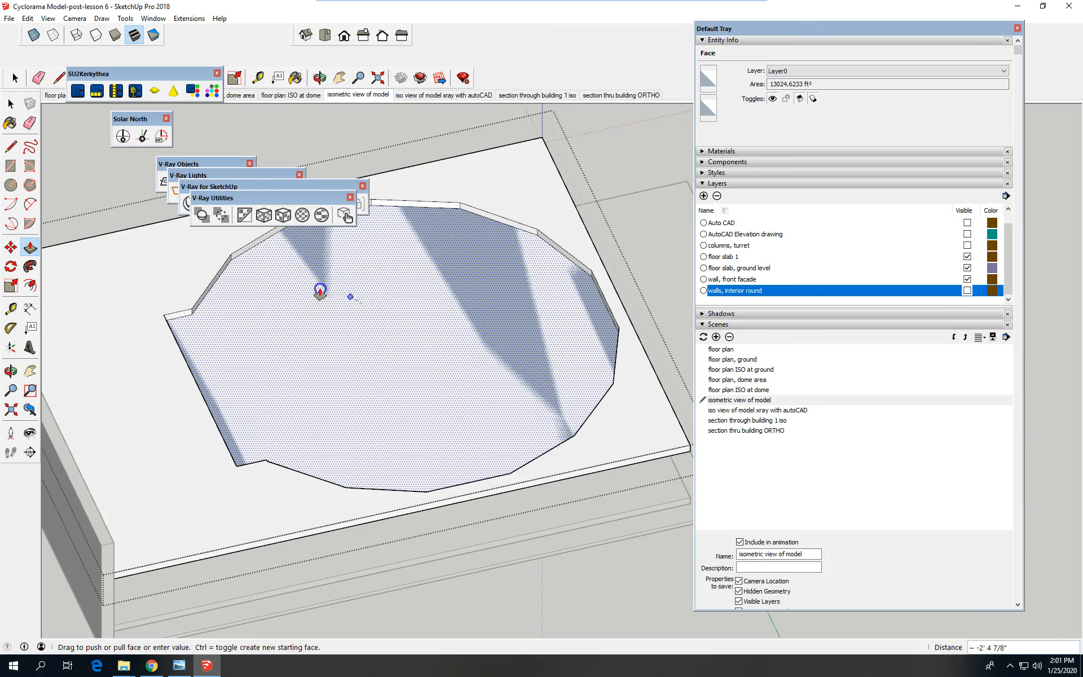
pyautogui.click(241, 263)
pyautogui.moveTo(483, 380); pyautogui.dragTo(516, 355, button='middle')
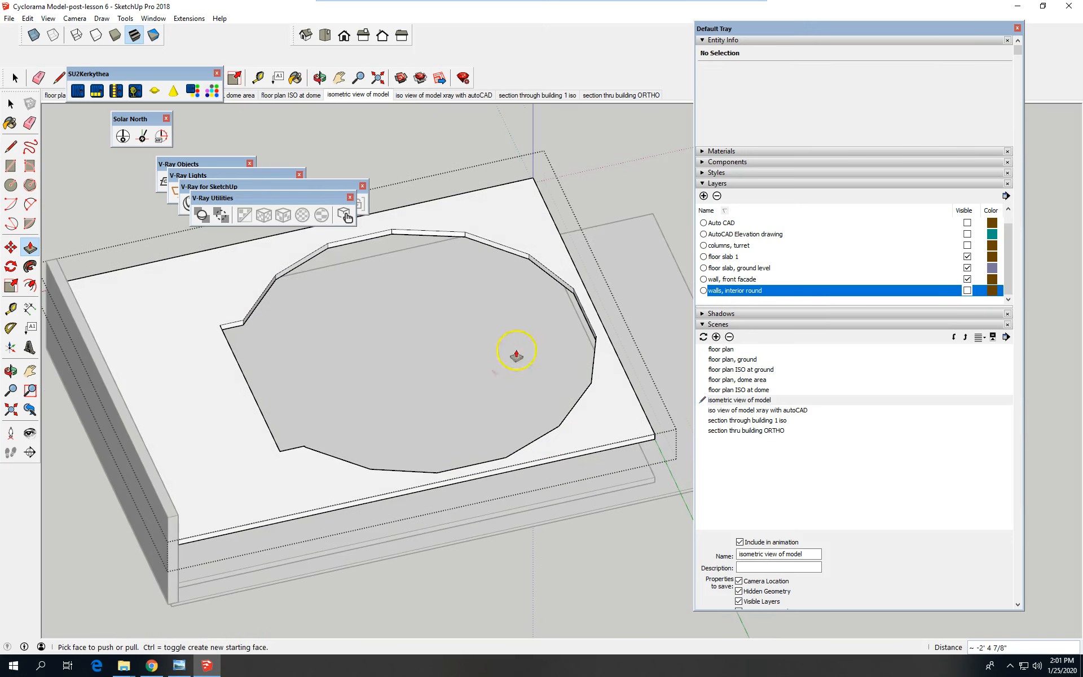
pyautogui.rightClick(637, 162)
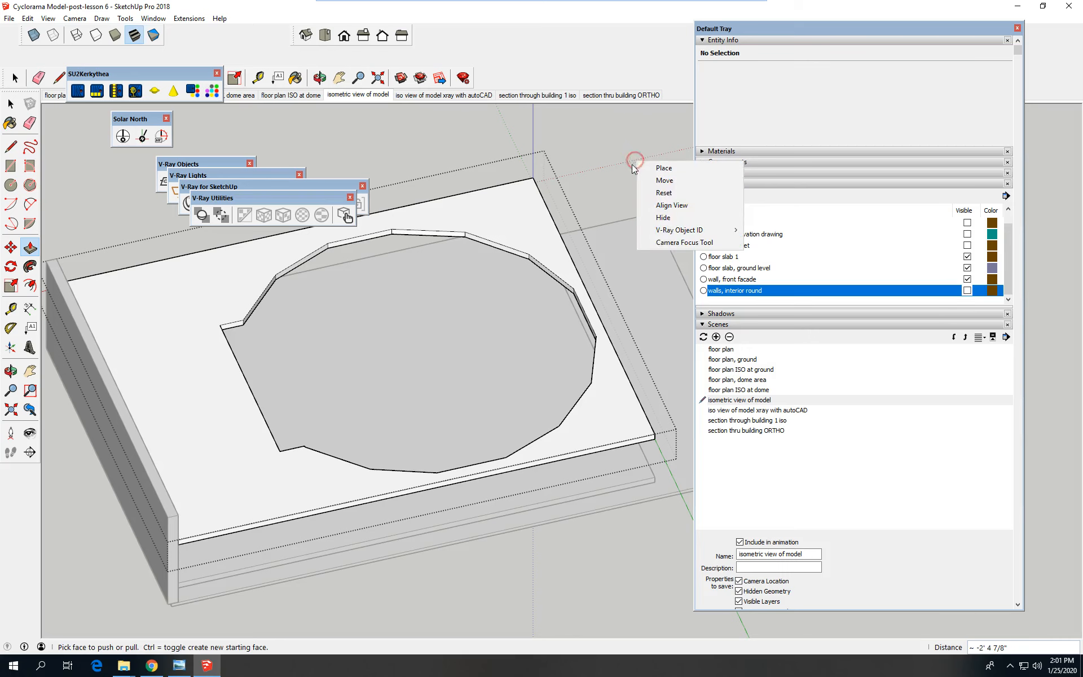
pyautogui.rightClick(330, 301)
pyautogui.click(373, 310)
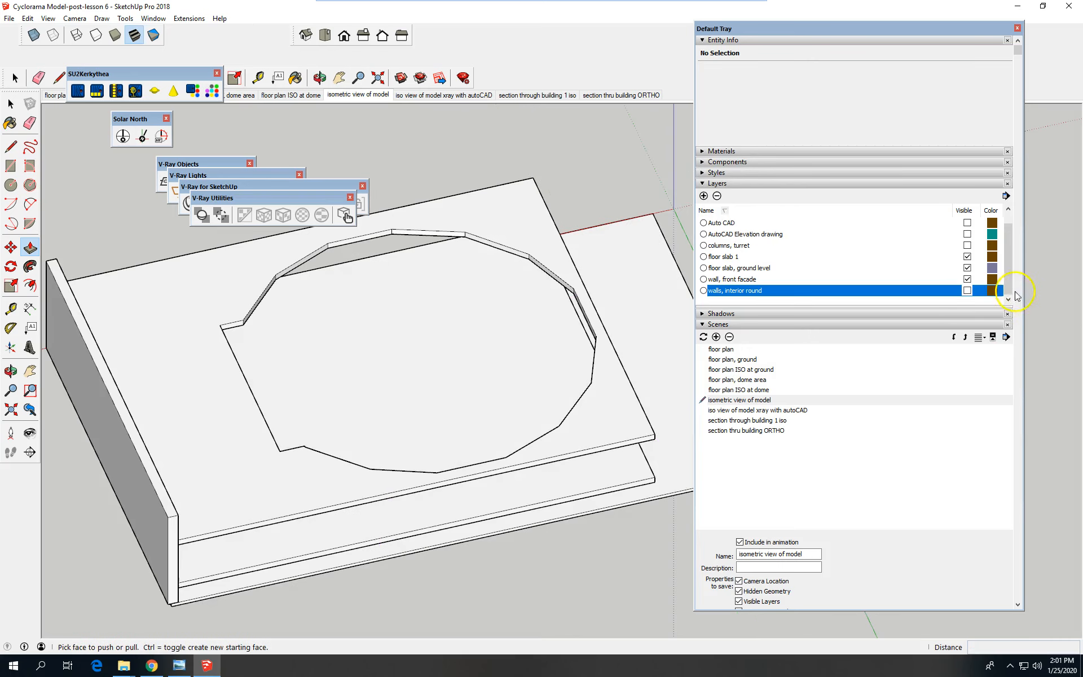
# - Turn the "walls, interior round" and "columns, turret" layers back on
pyautogui.click(968, 291)
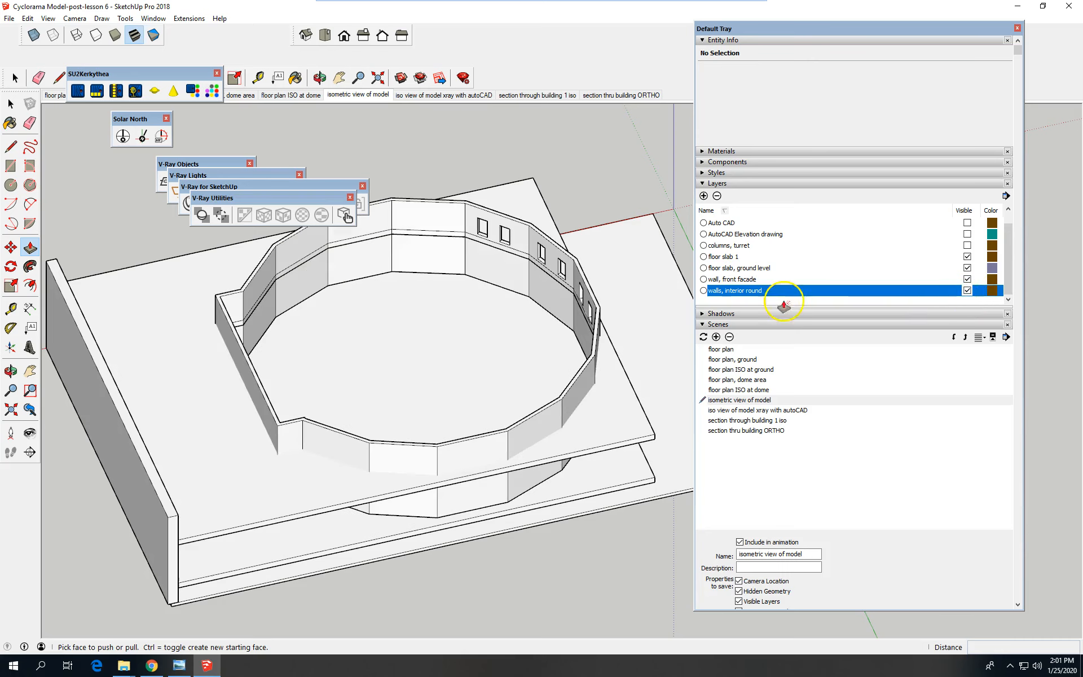
pyautogui.click(968, 245)
pyautogui.moveTo(459, 318); pyautogui.dragTo(462, 346, button='middle')
pyautogui.press('p')
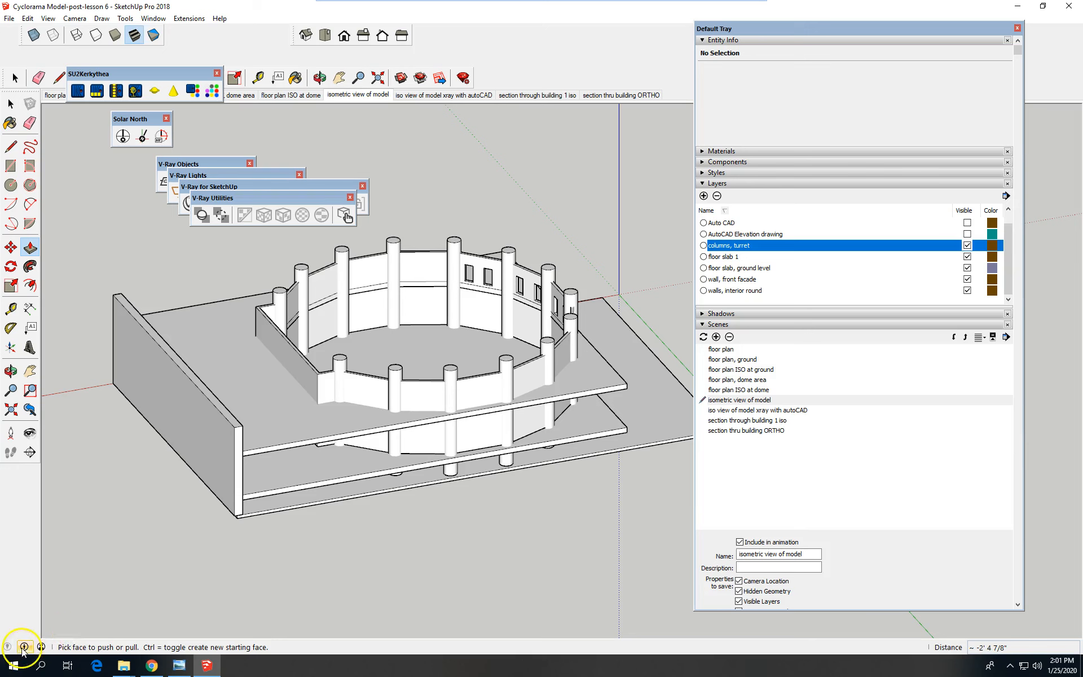
# - Select the upper floor slab group that contains the round opening
pyautogui.scroll(-3, 334, 490)
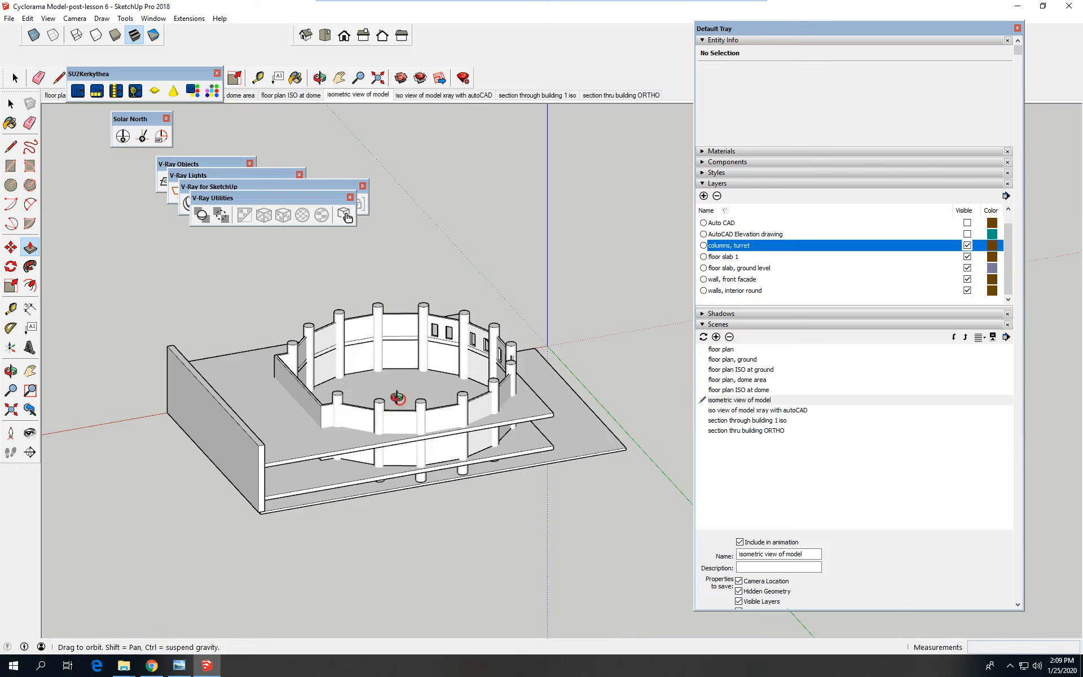
pyautogui.scroll(2, 396, 404)
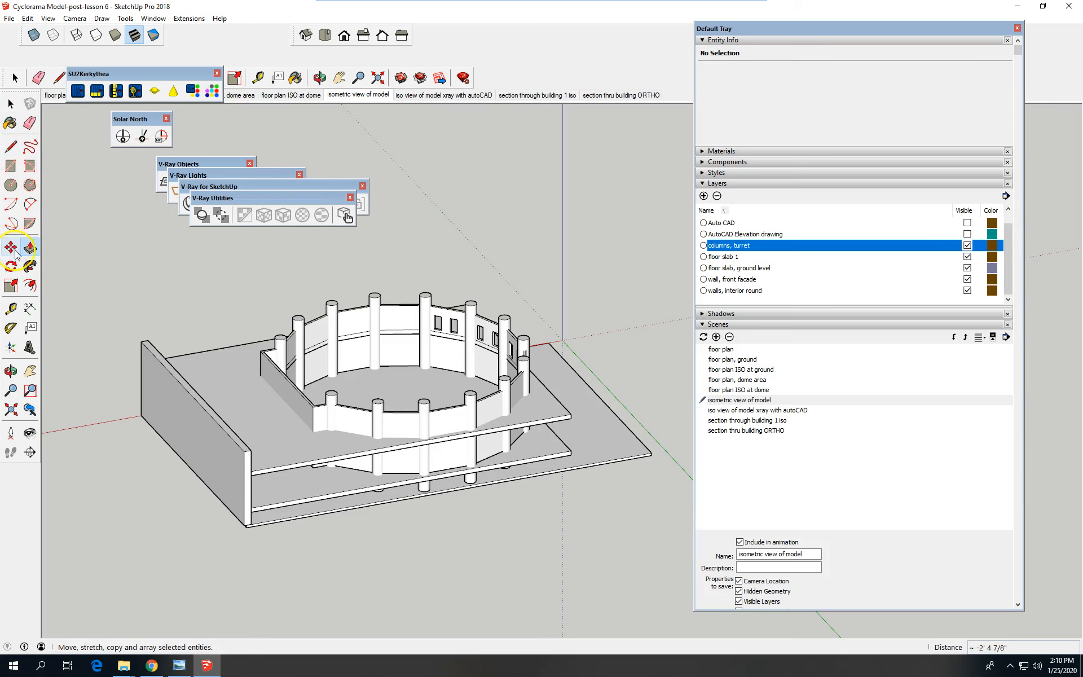
pyautogui.click(11, 103)
pyautogui.moveTo(435, 382); pyautogui.dragTo(201, 538, button='middle')
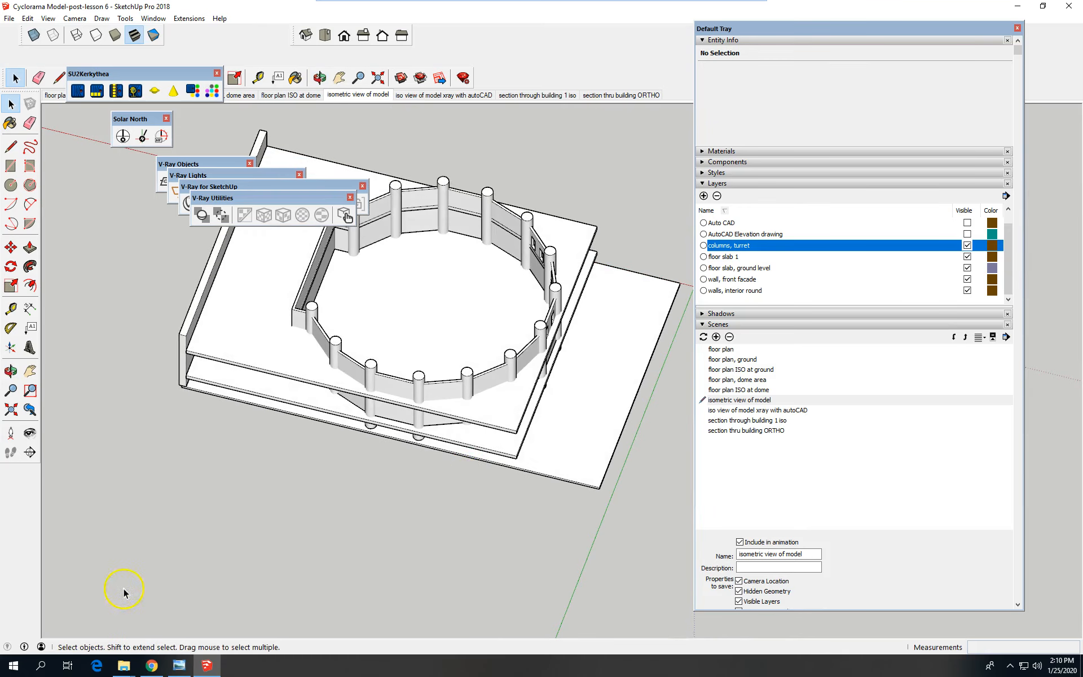
pyautogui.click(293, 359)
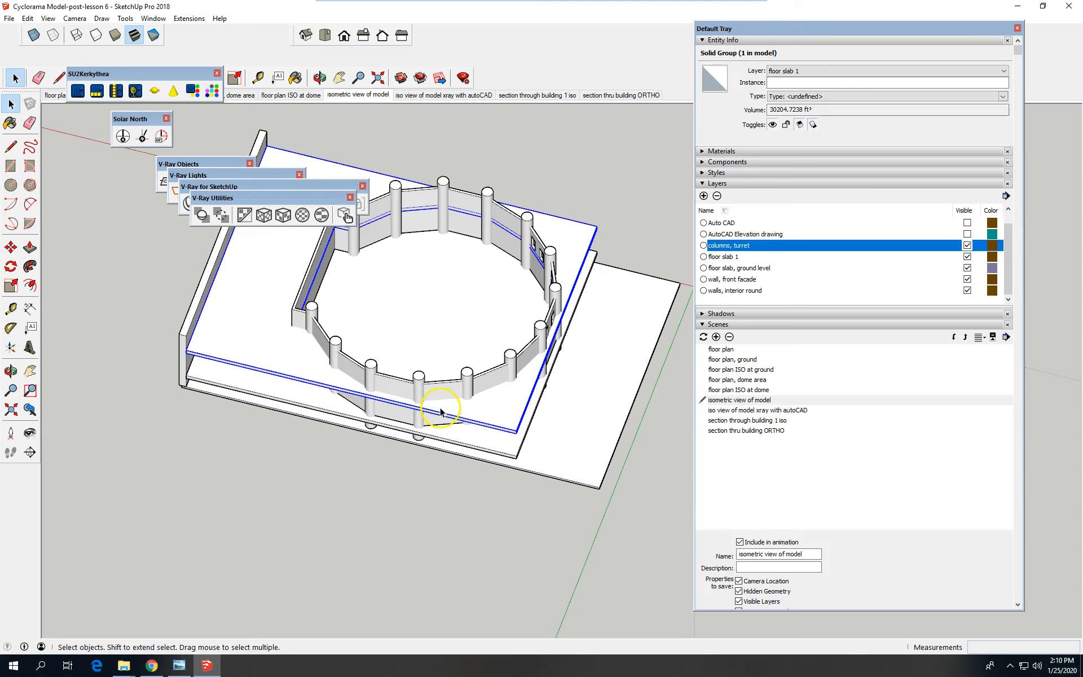
# - Expand the shadow settings and turn on shadows for the model
pyautogui.scroll(-1, 482, 516)
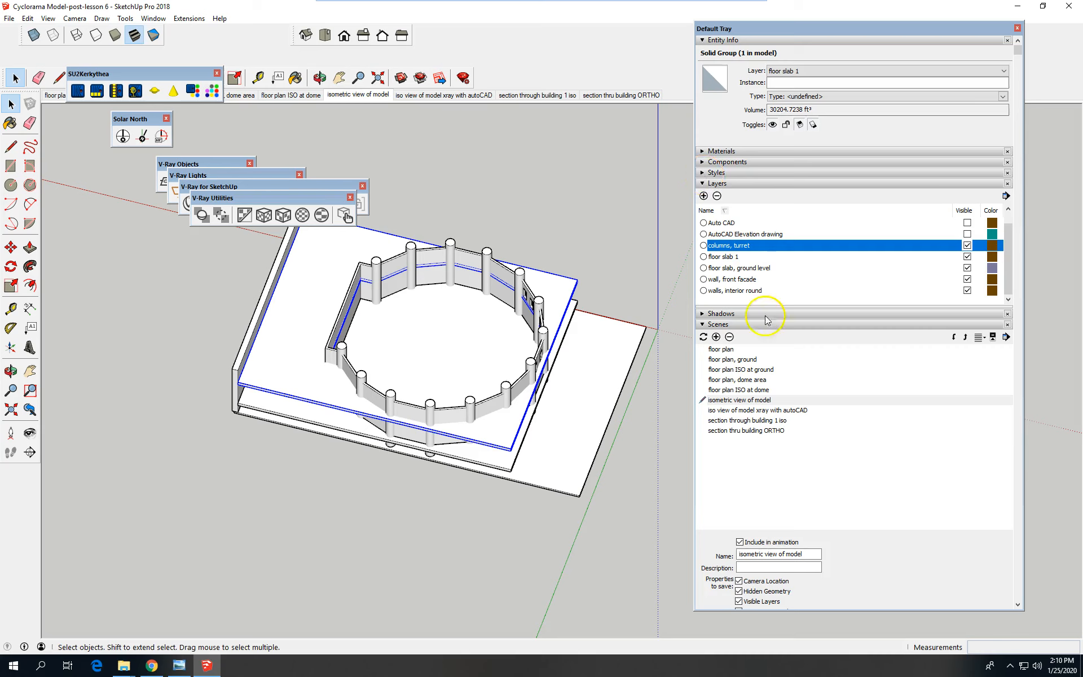
pyautogui.click(703, 314)
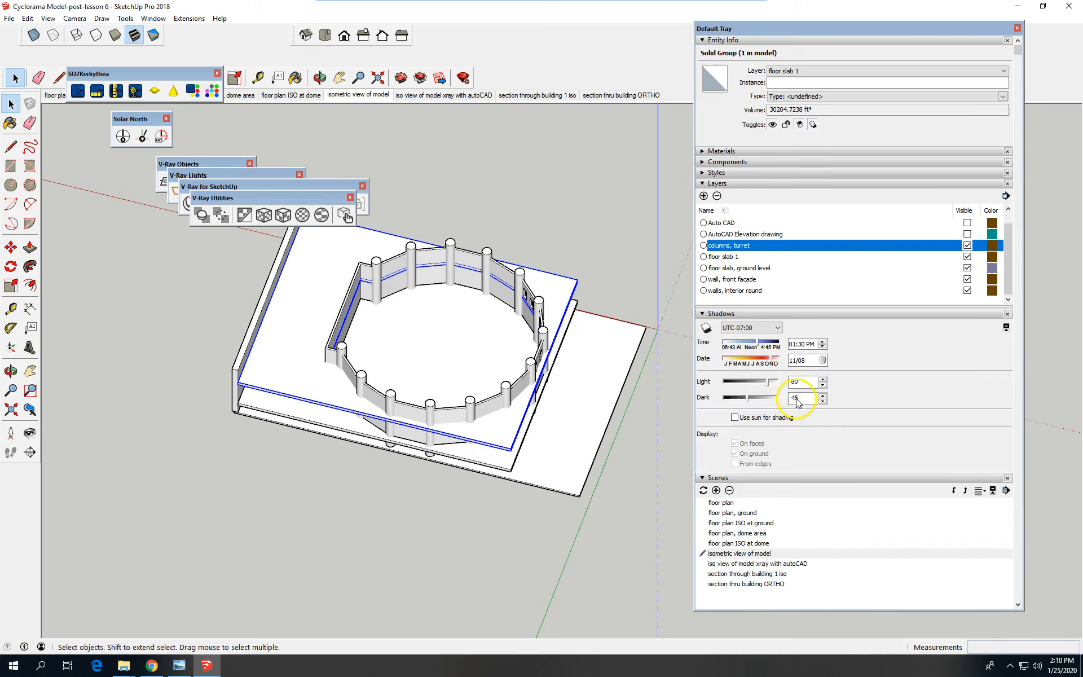
pyautogui.click(706, 327)
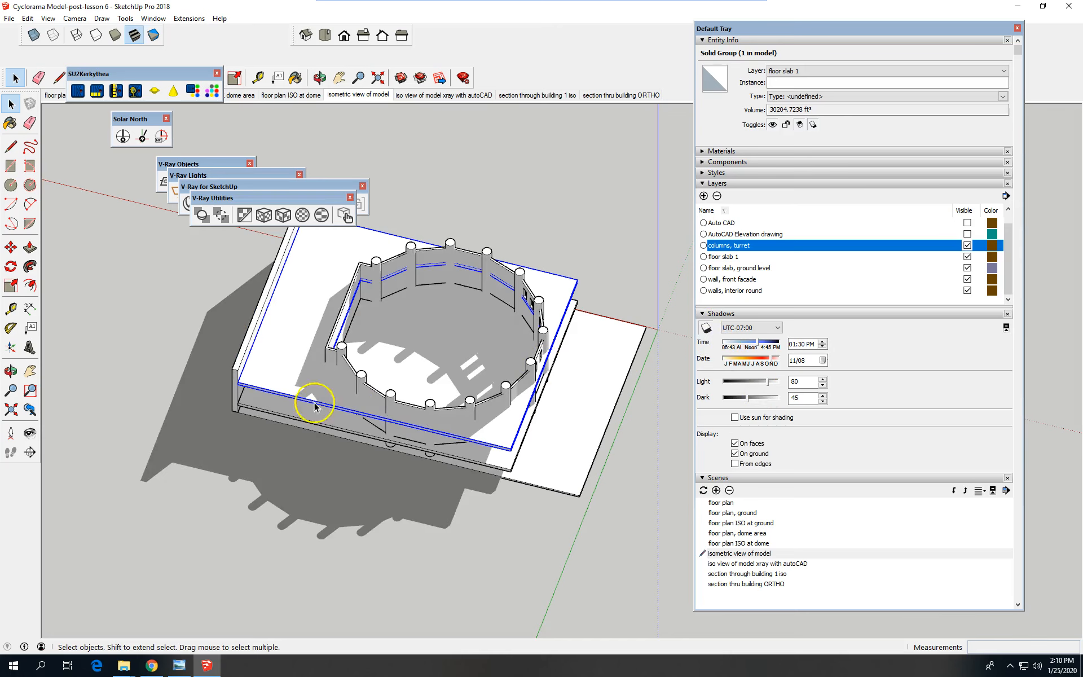
# - Examine the shadows cast by the columns, round wall and slabs from several sides of the building
pyautogui.moveTo(150, 501); pyautogui.dragTo(380, 336, button='middle')
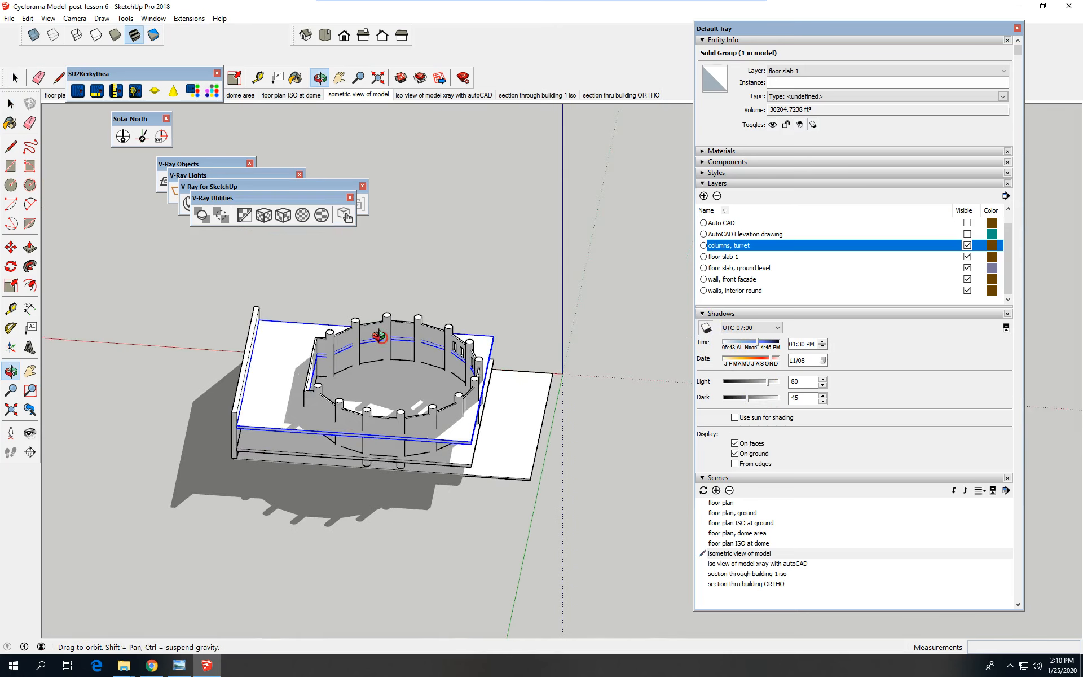
pyautogui.scroll(2, 434, 375)
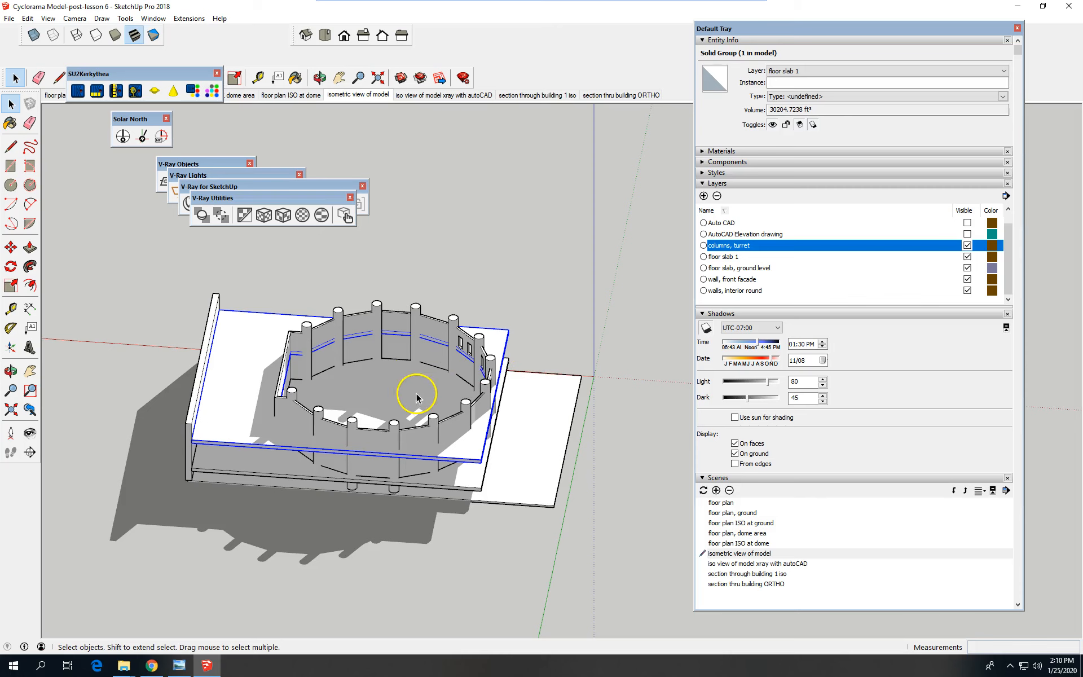
pyautogui.moveTo(242, 447); pyautogui.dragTo(457, 445, button='middle')
pyautogui.scroll(-2, 456, 445)
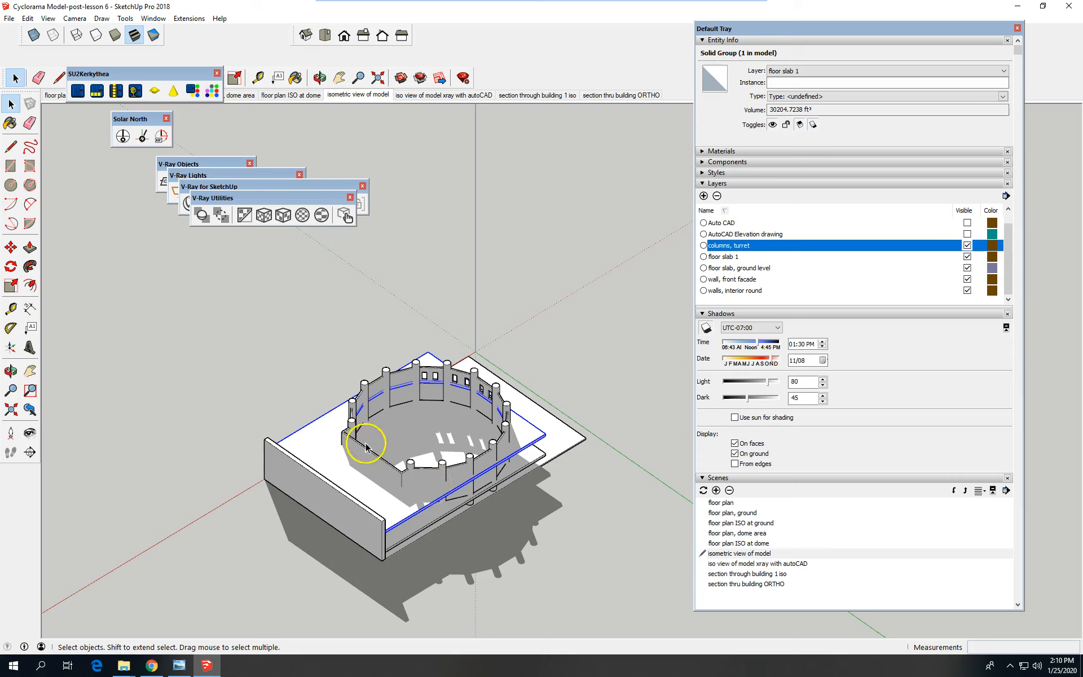
pyautogui.scroll(2, 609, 479)
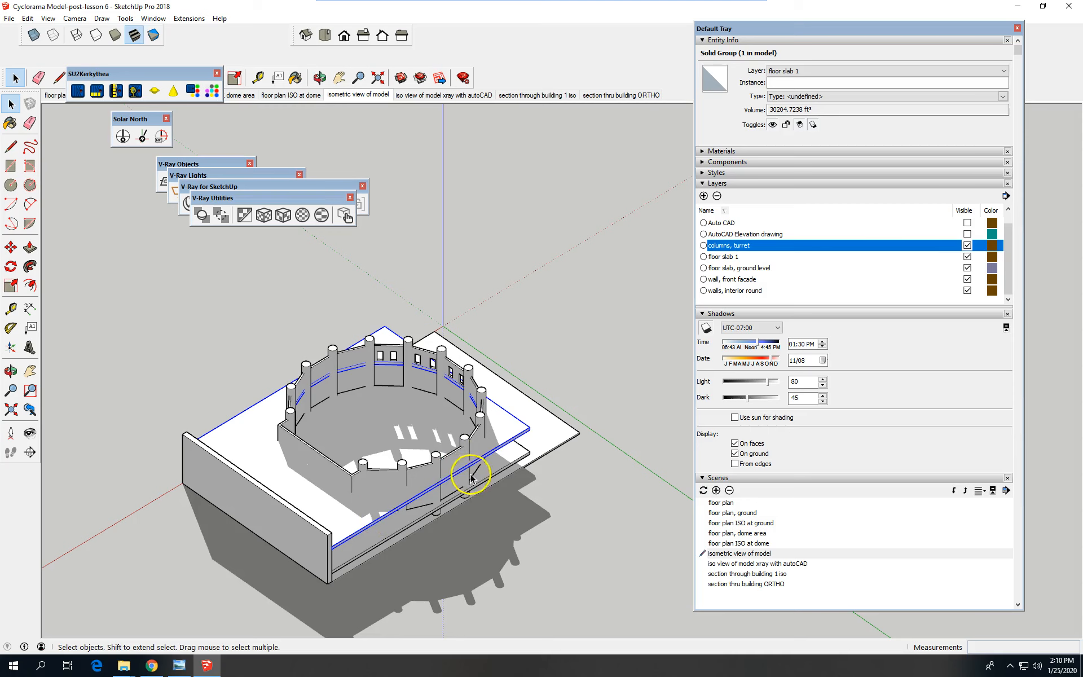
pyautogui.moveTo(228, 484); pyautogui.dragTo(614, 416, button='middle')
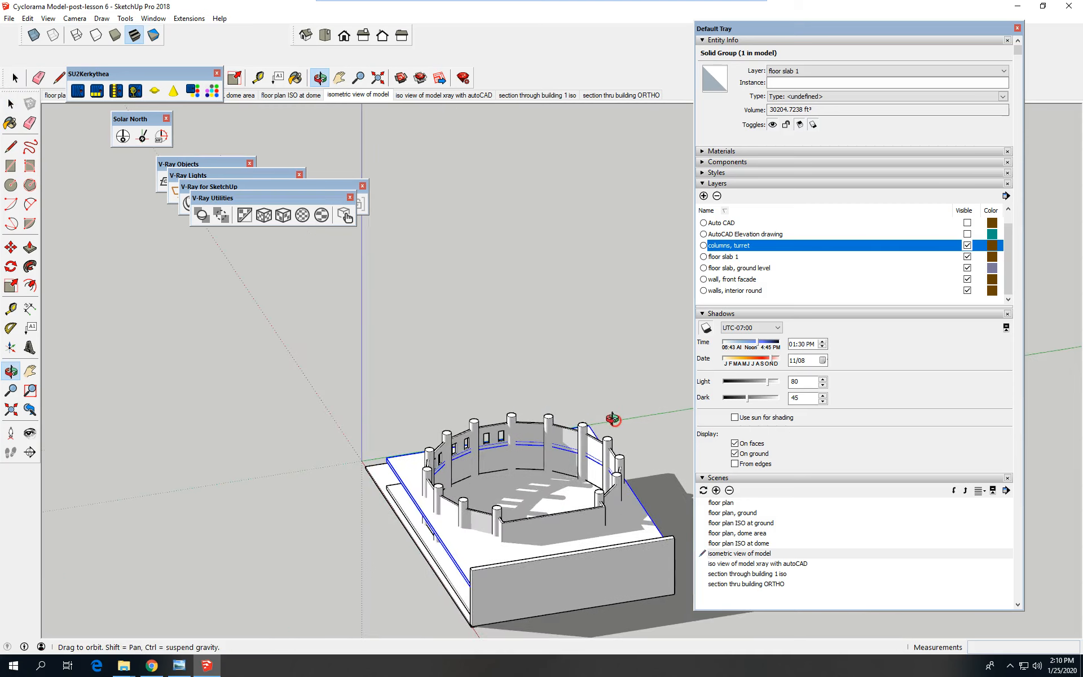
pyautogui.scroll(-2, 316, 395)
pyautogui.moveTo(145, 387); pyautogui.dragTo(446, 502, button='middle')
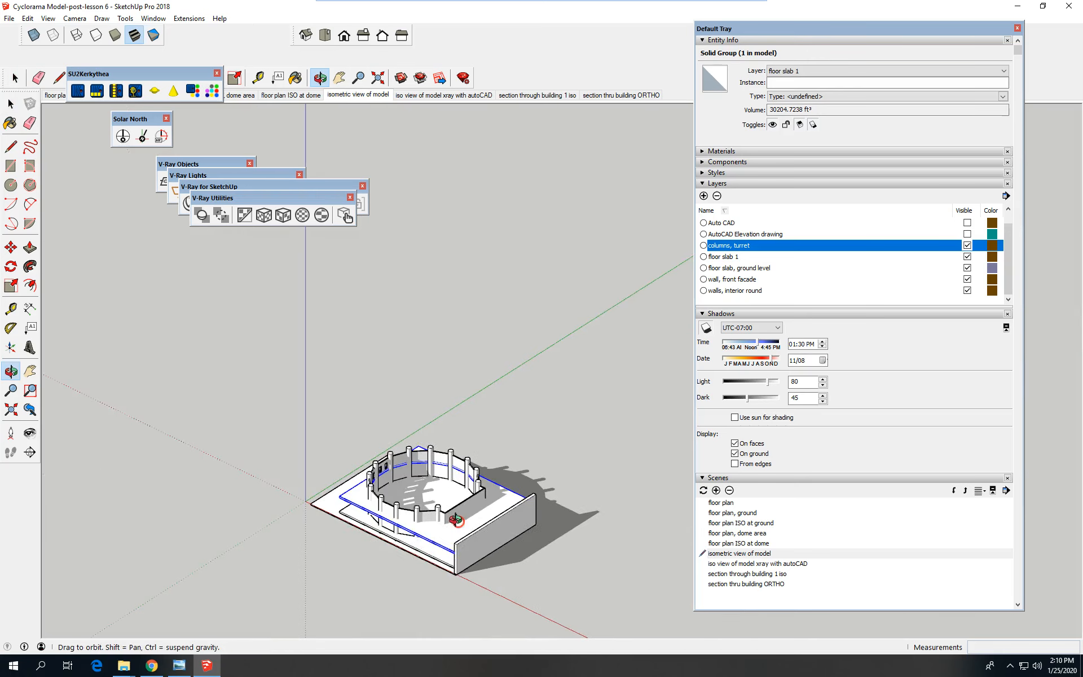
pyautogui.scroll(3, 470, 606)
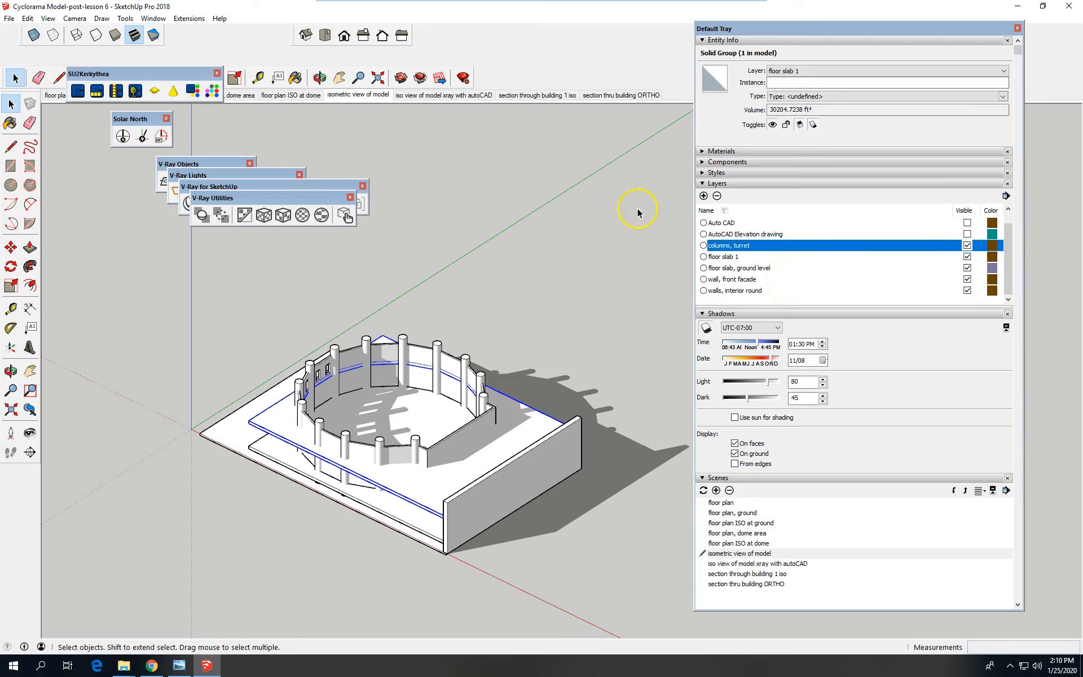
pyautogui.scroll(1, 388, 510)
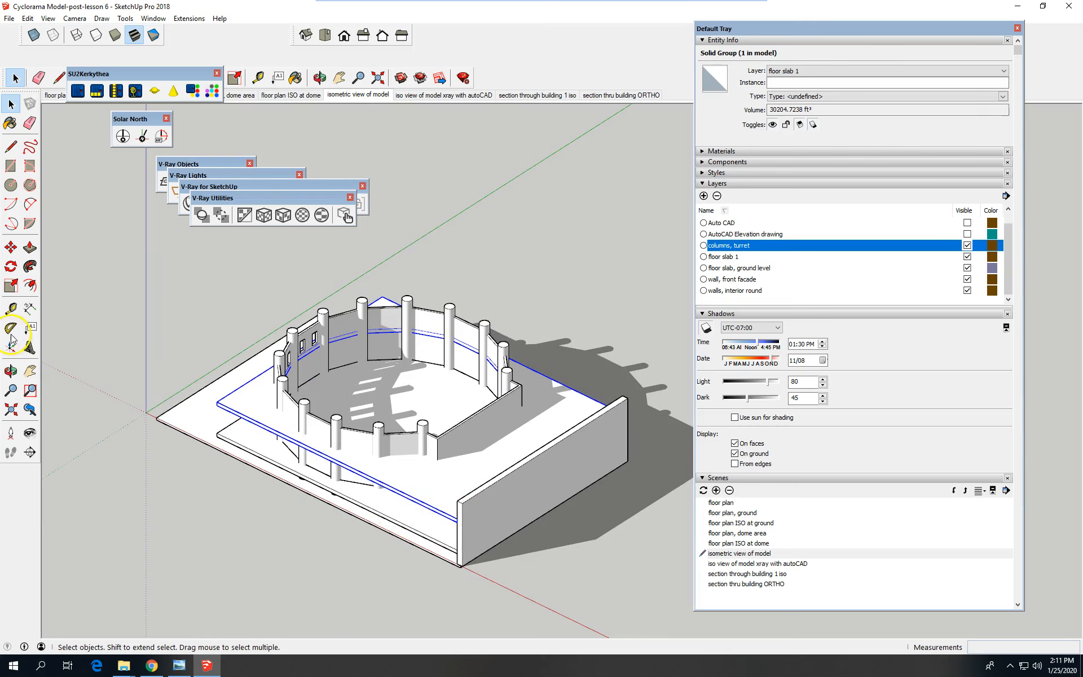
pyautogui.scroll(-2, 284, 421)
pyautogui.moveTo(472, 411)
pyautogui.mouseDown(button='middle')
pyautogui.moveTo(511, 416)
pyautogui.moveTo(254, 449)
pyautogui.moveTo(484, 411)
pyautogui.mouseUp(button='middle')
pyautogui.scroll(-2, 138, 506)
pyautogui.scroll(2, 428, 358)
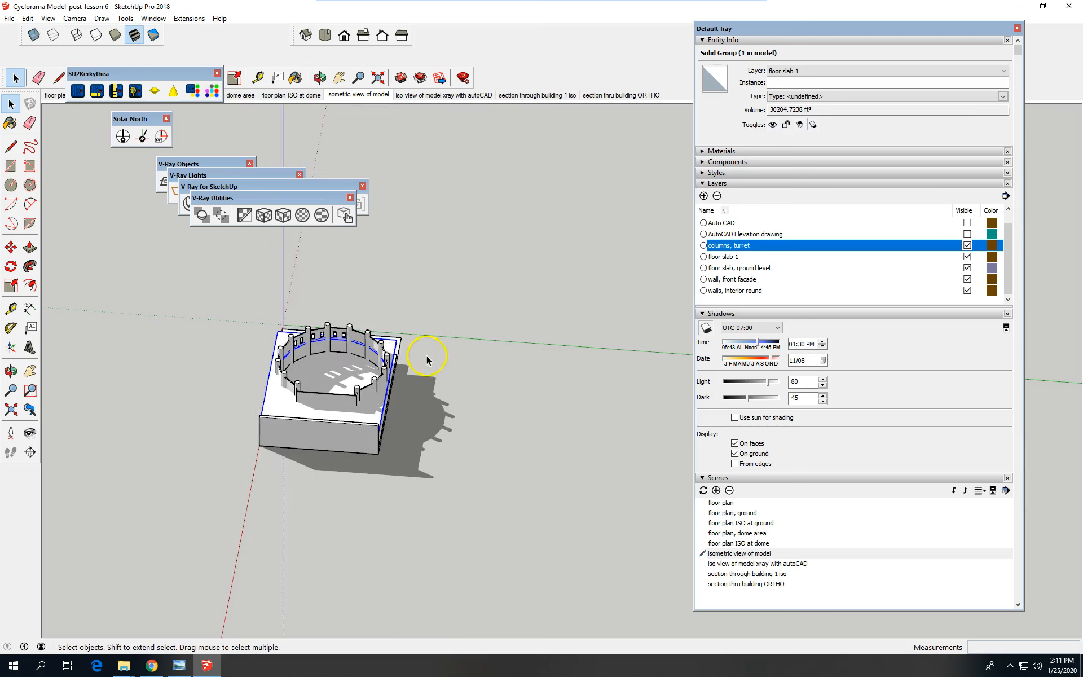
pyautogui.moveTo(438, 387); pyautogui.dragTo(642, 540, button='middle')
pyautogui.scroll(-2, 642, 540)
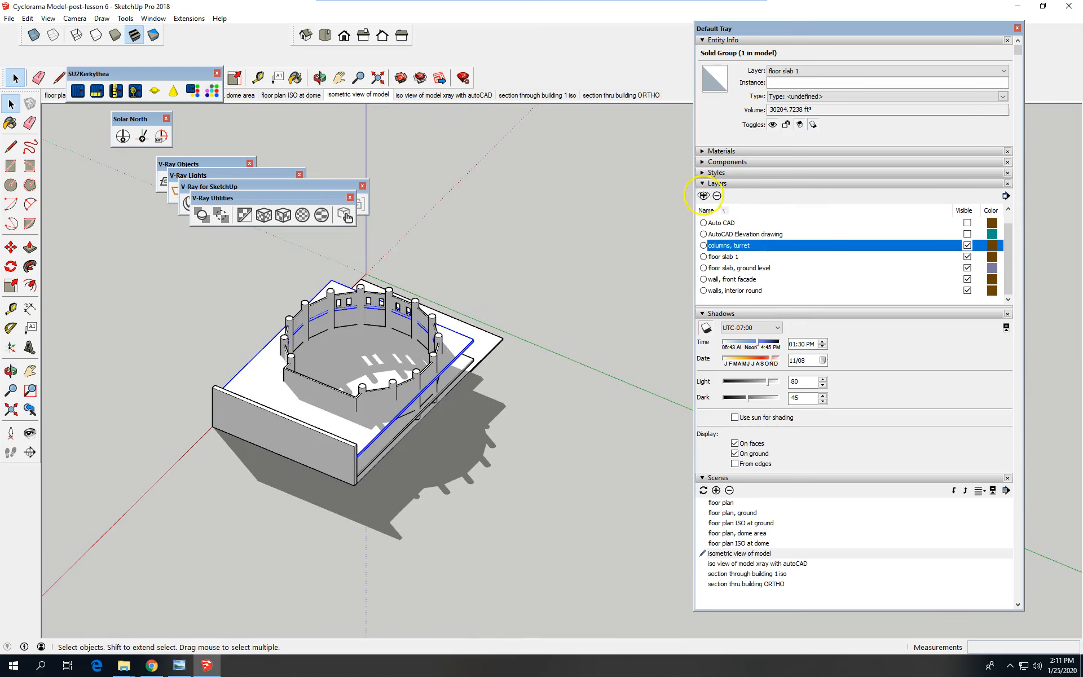
# - Add a new layer to the model and name it "roof, flat"
pyautogui.click(703, 195)
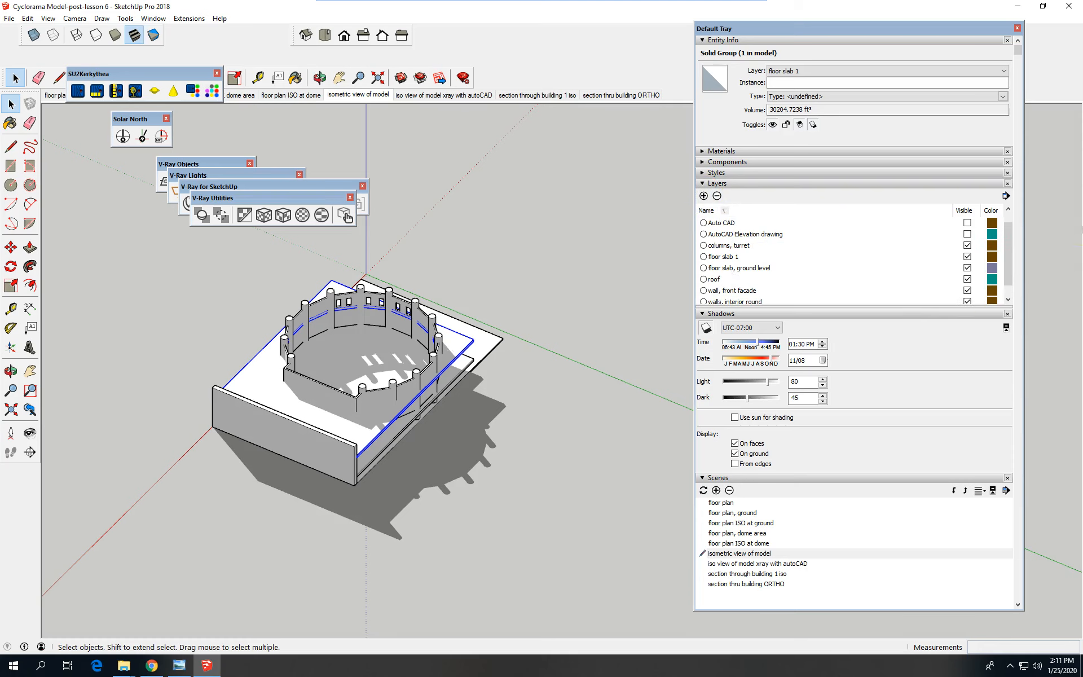
pyautogui.click(716, 279)
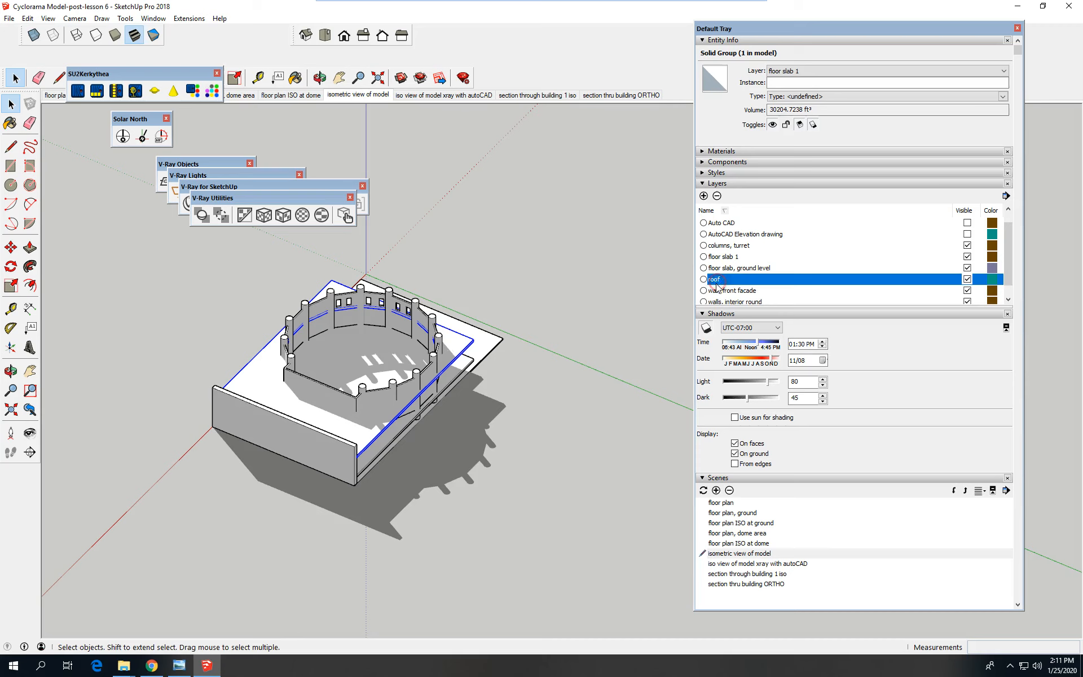
pyautogui.click(725, 280)
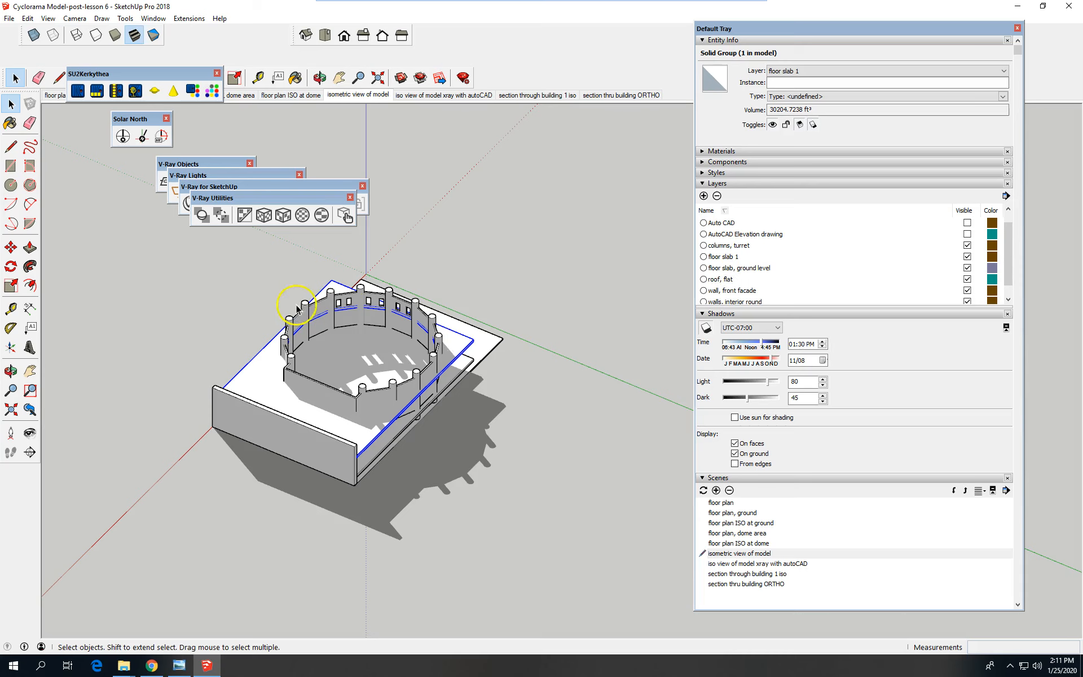
# - Move the upper slab group with the round opening onto the "roof, flat" layer
pyautogui.scroll(2, 363, 351)
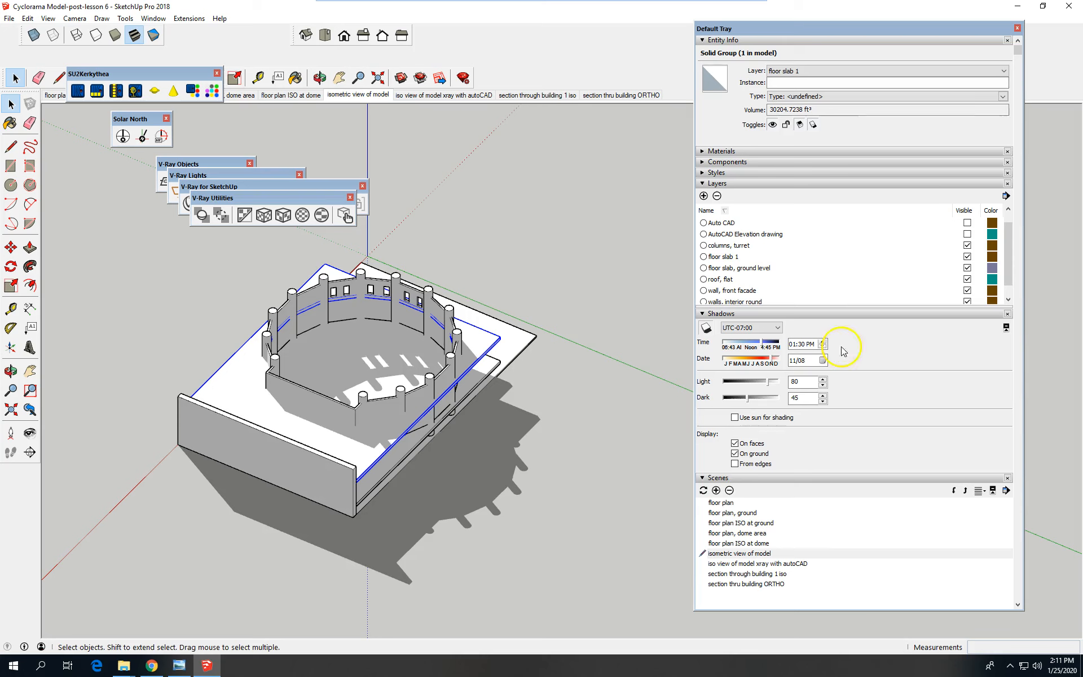
pyautogui.click(323, 432)
pyautogui.click(1003, 74)
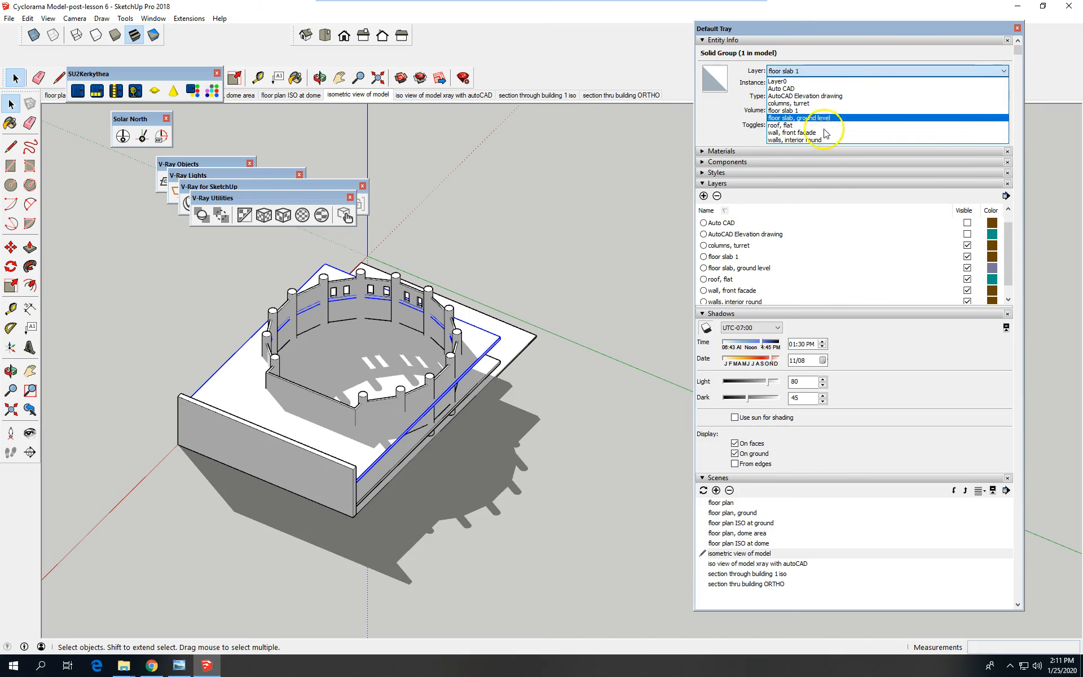
pyautogui.click(815, 125)
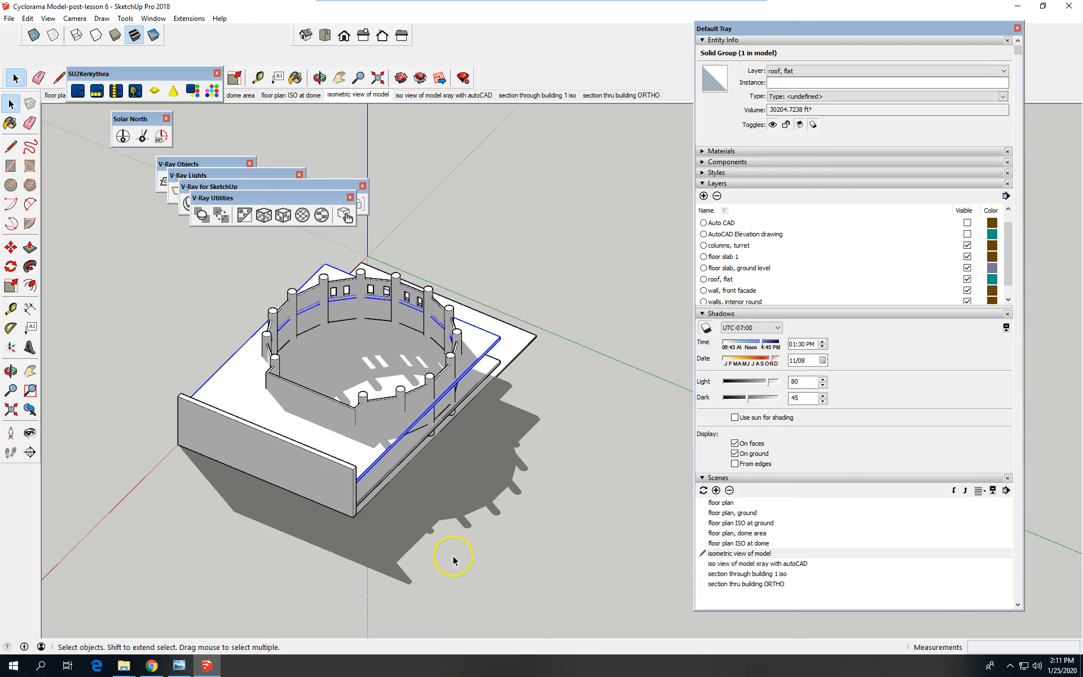
pyautogui.scroll(-1, 449, 550)
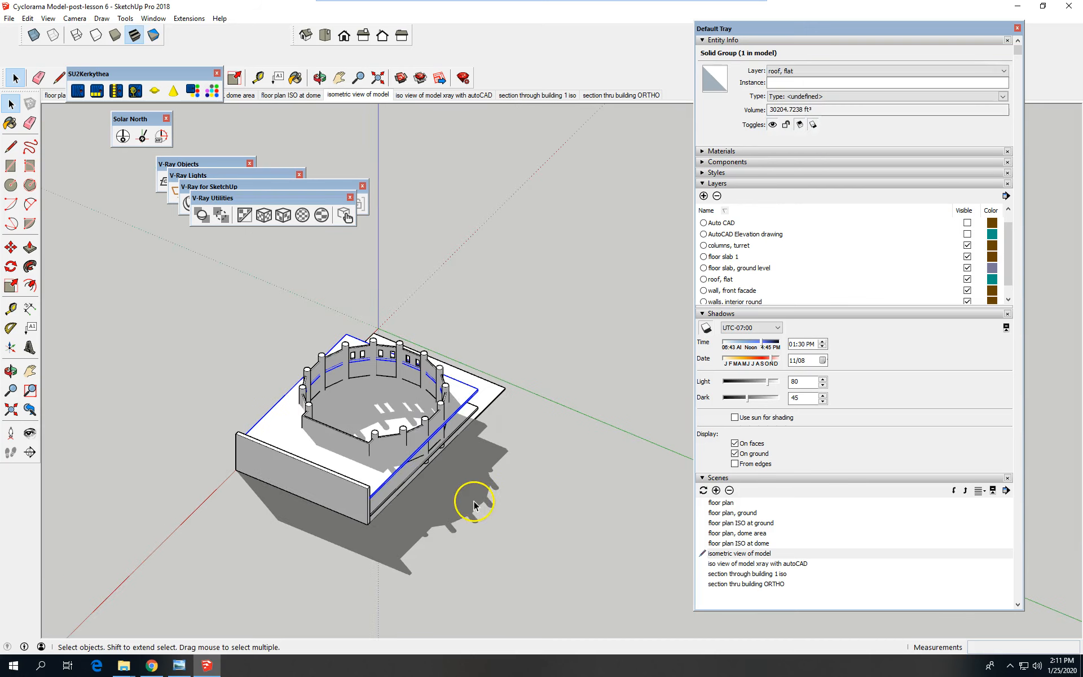
# - Save the model as a new file named "Cyclorama Model-post-lesson 7" in the working folder
pyautogui.click(12, 23)
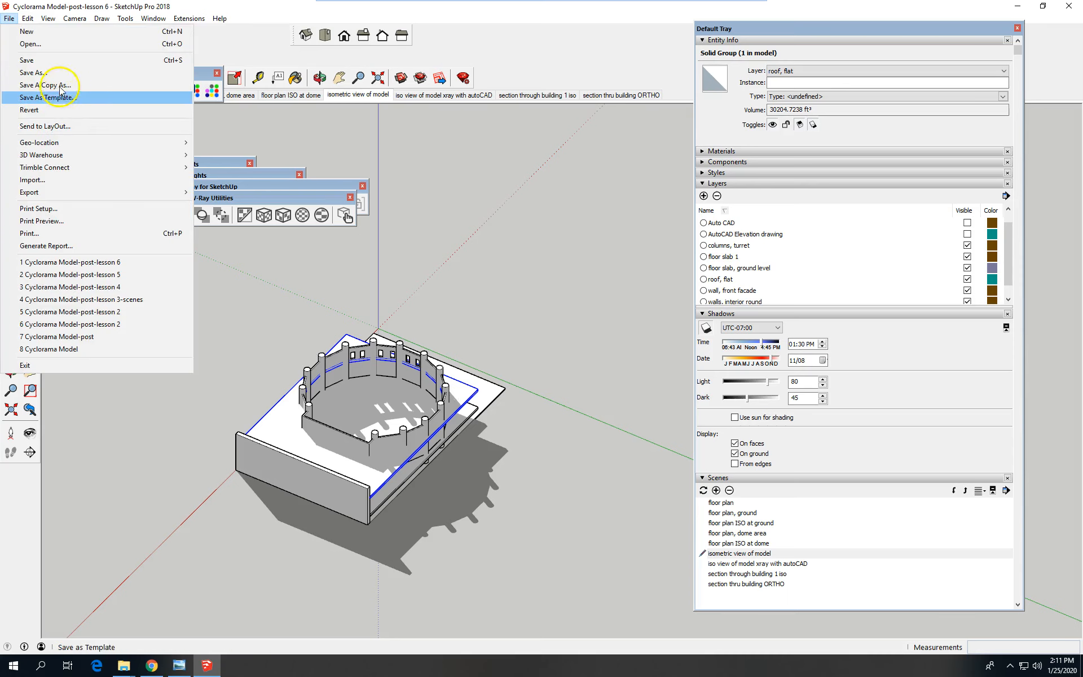
pyautogui.click(34, 72)
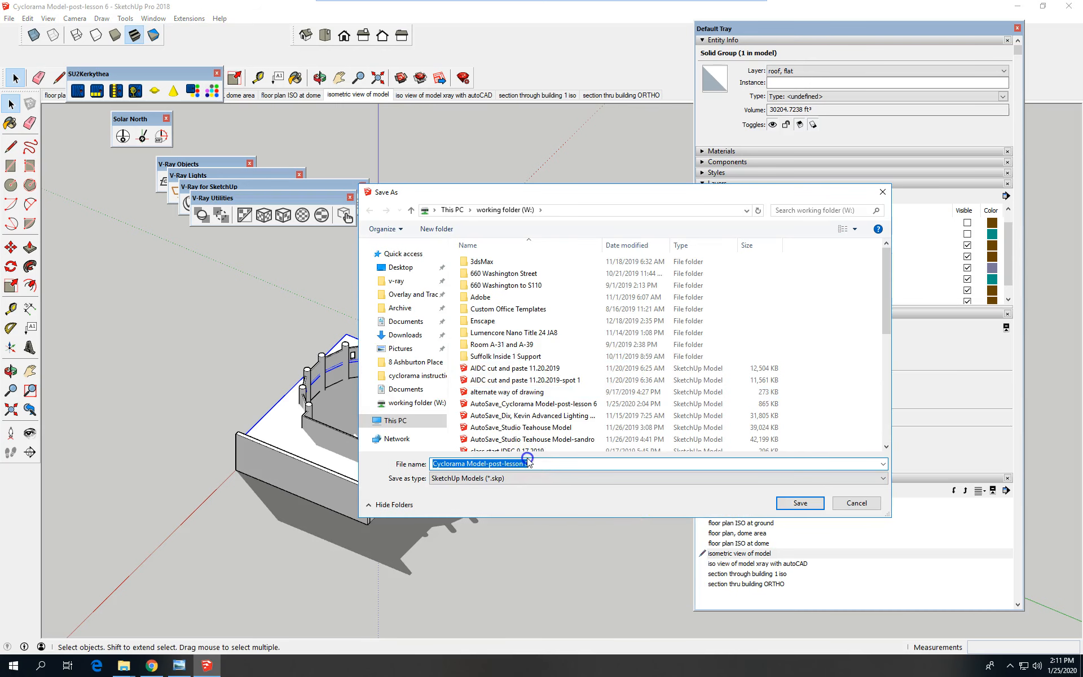
pyautogui.doubleClick(528, 464)
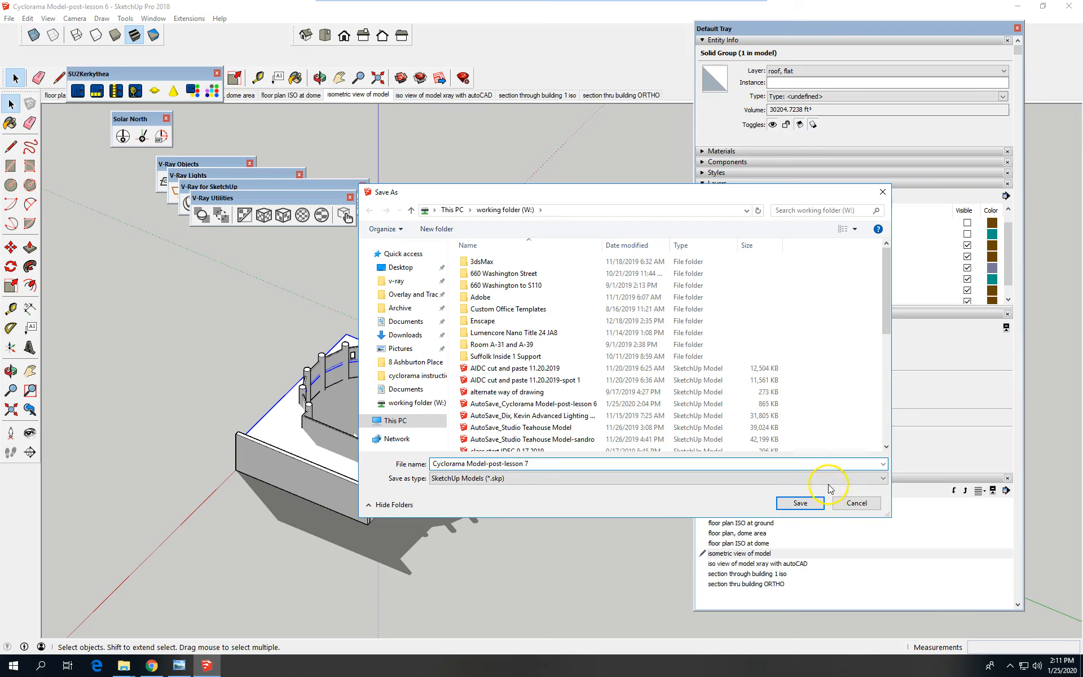
pyautogui.click(801, 503)
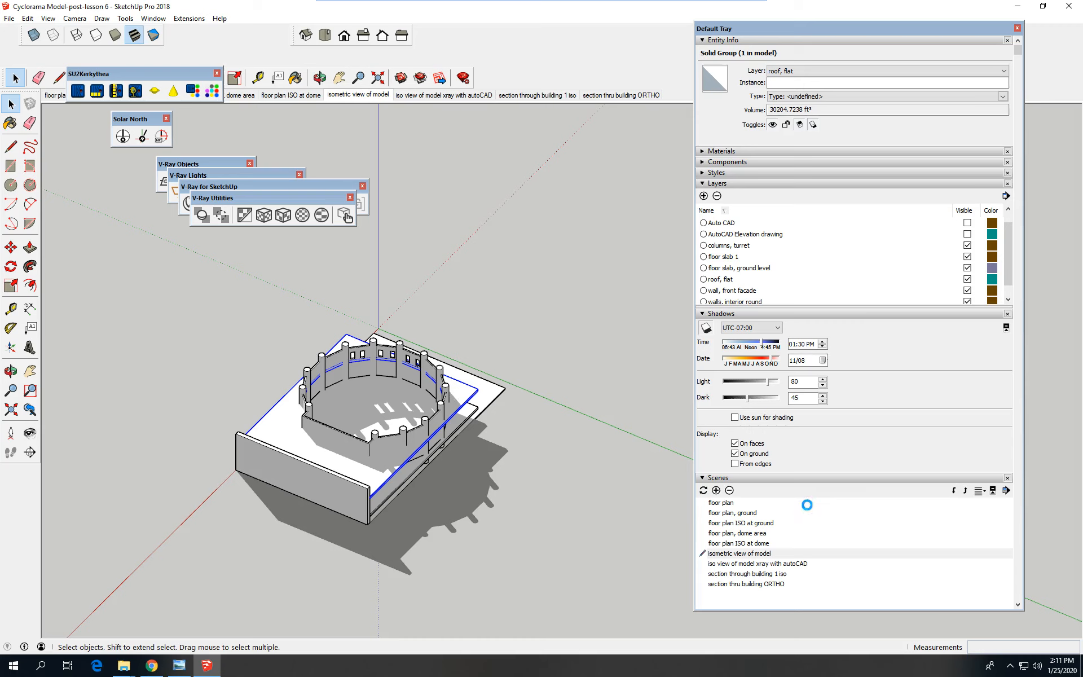
pyautogui.click(504, 477)
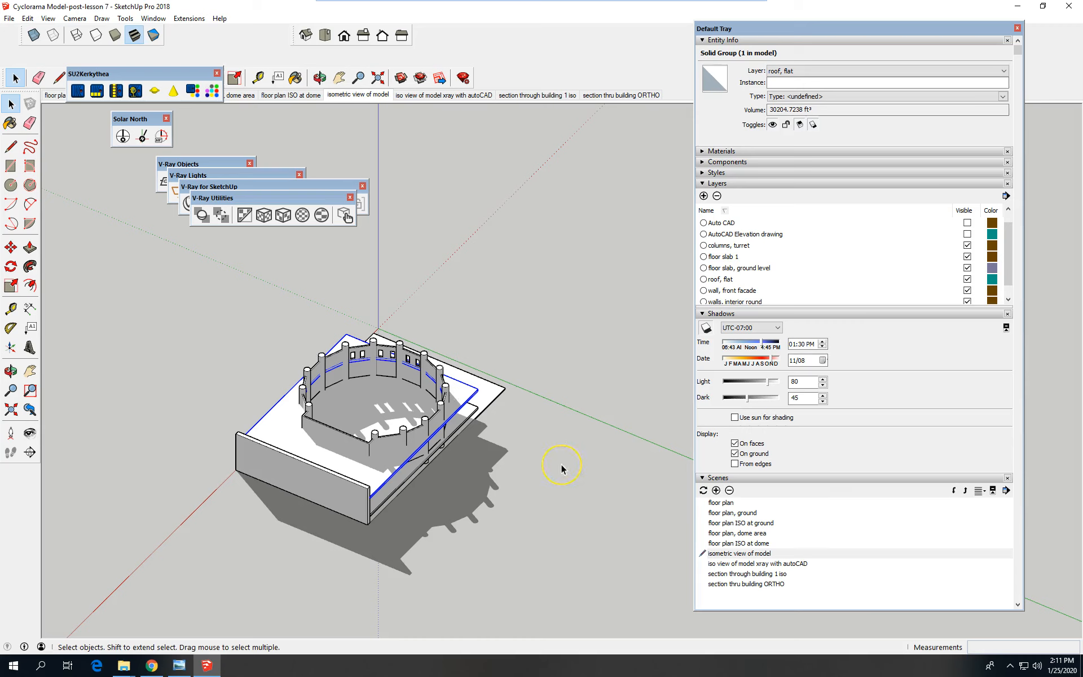